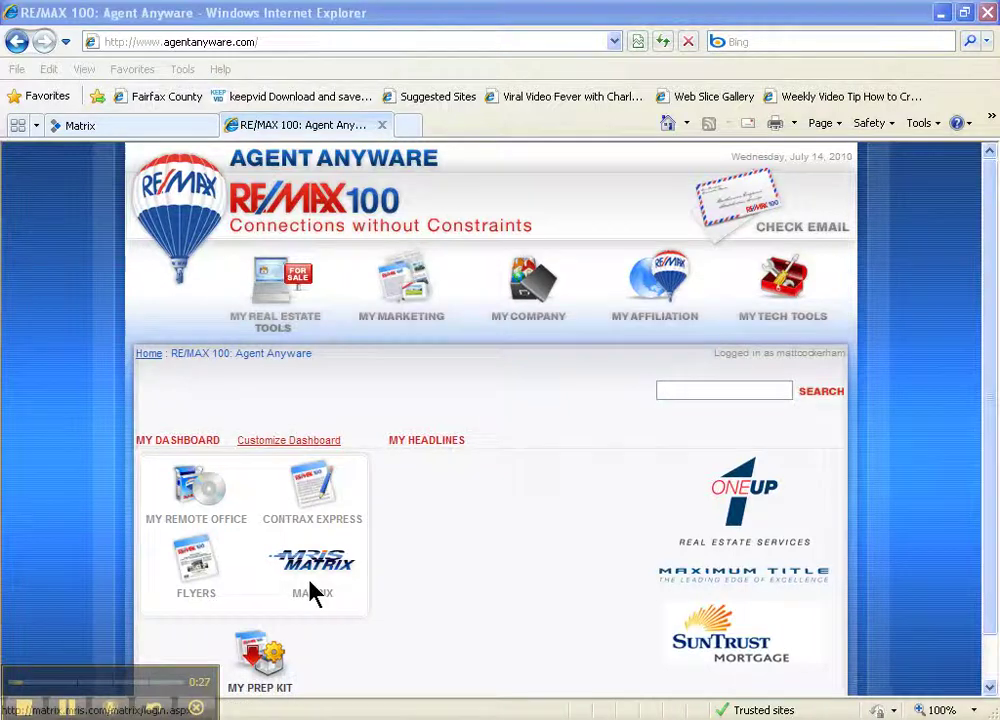
Open Contrax Express from the dashboard and proceed to its Virginia forms
click(314, 518)
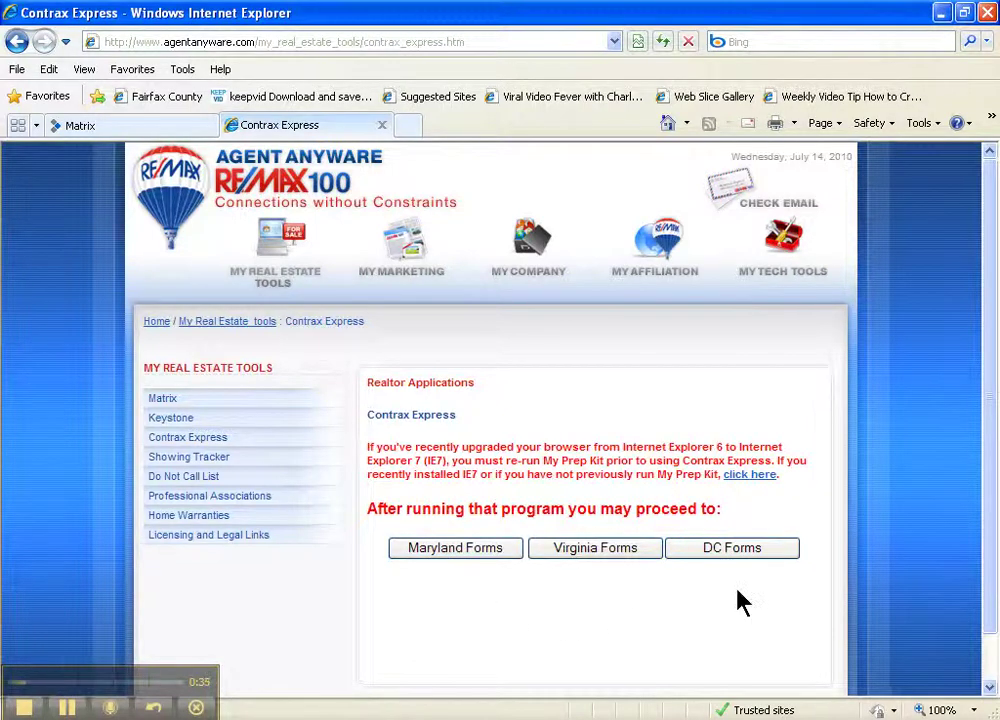
click(603, 563)
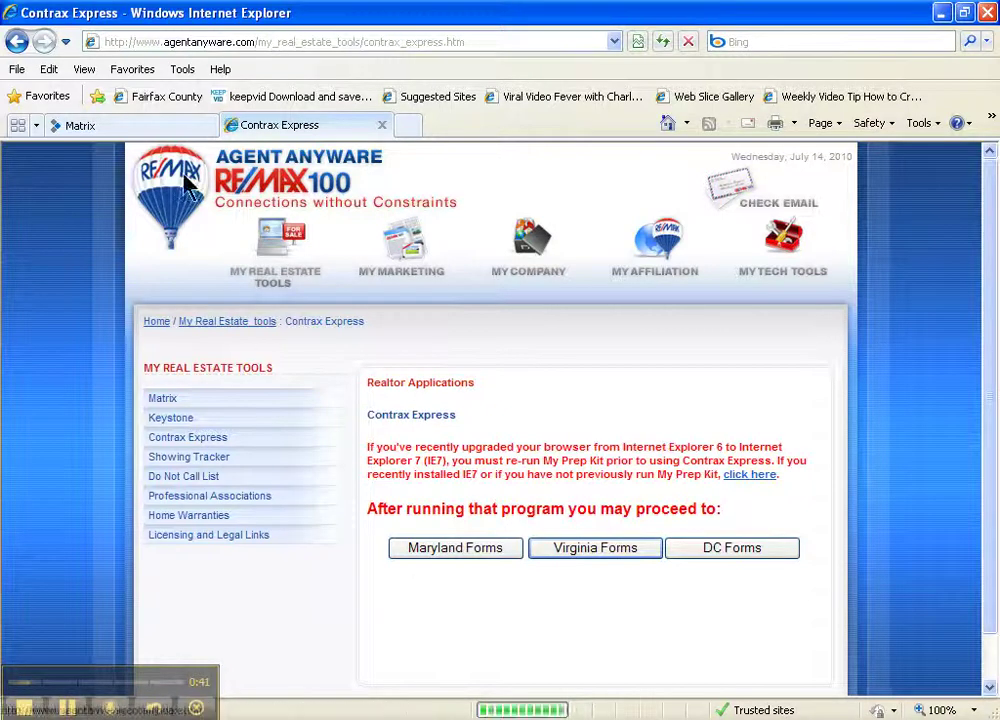
Switch to Matrix and run the general tax search with the Fairfax, VA county, street number and street name criteria already filled in
click(145, 127)
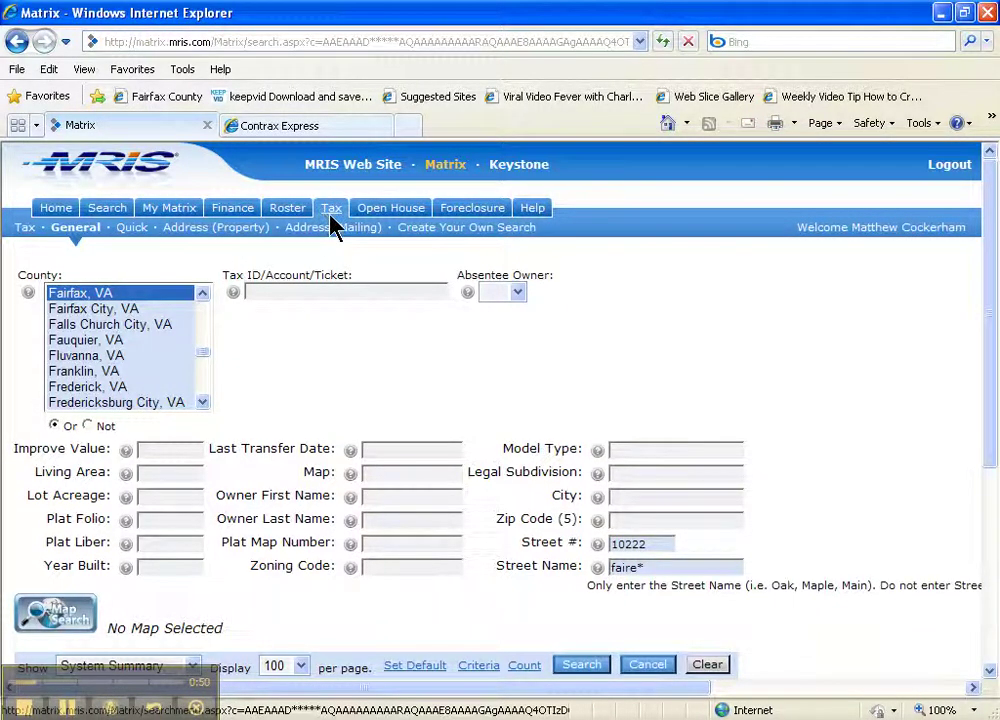
mouse_move(65, 304)
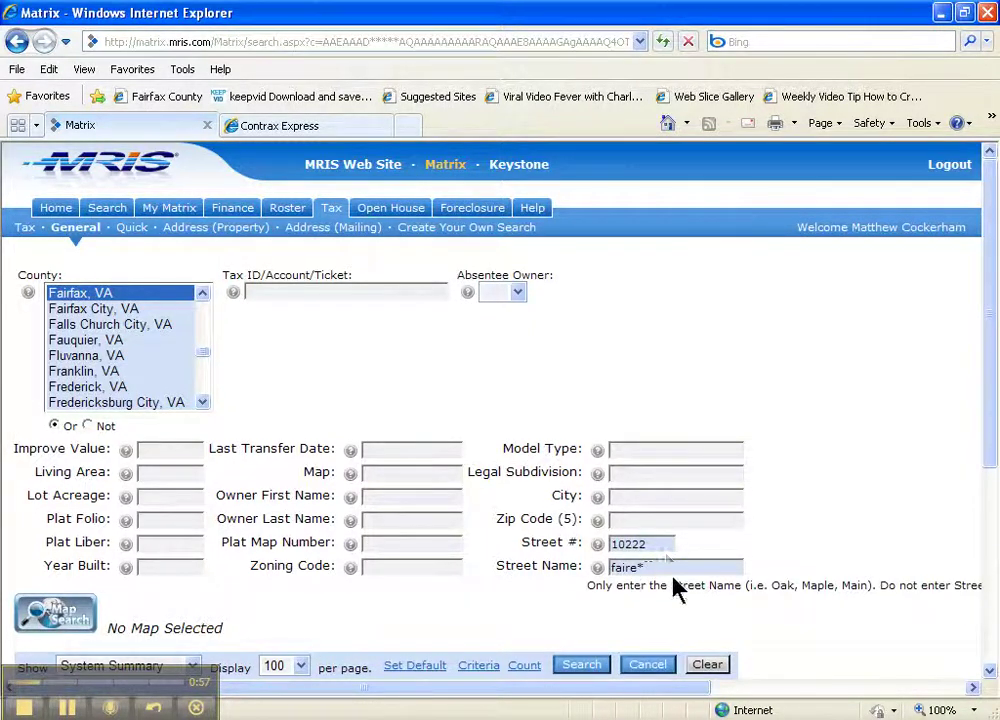
mouse_move(672, 570)
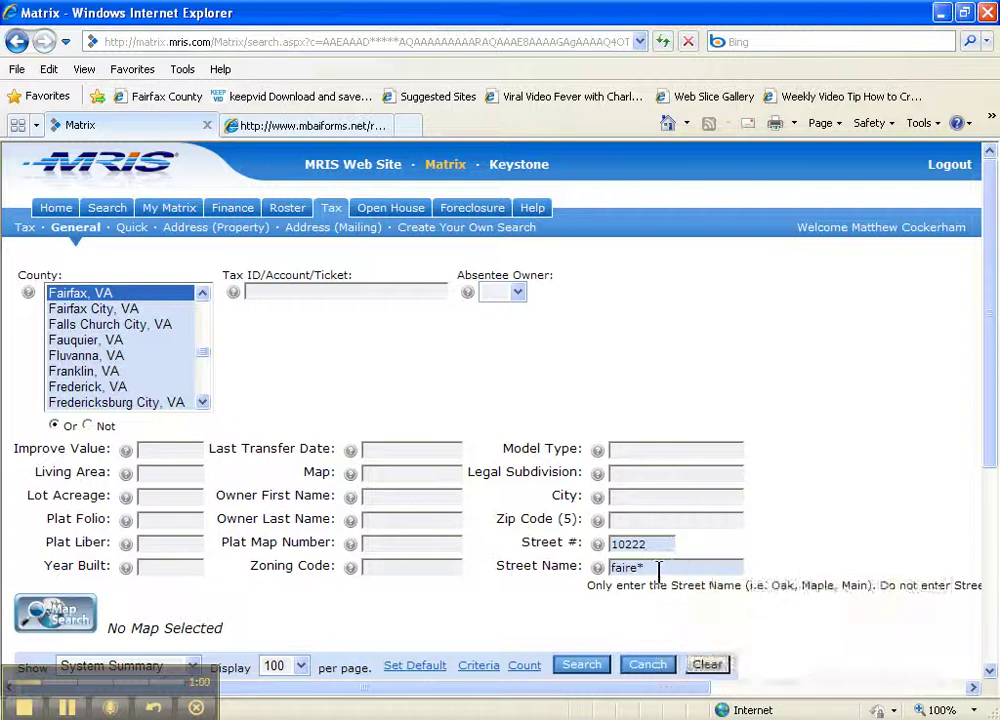
drag(990, 302, 993, 340)
click(582, 590)
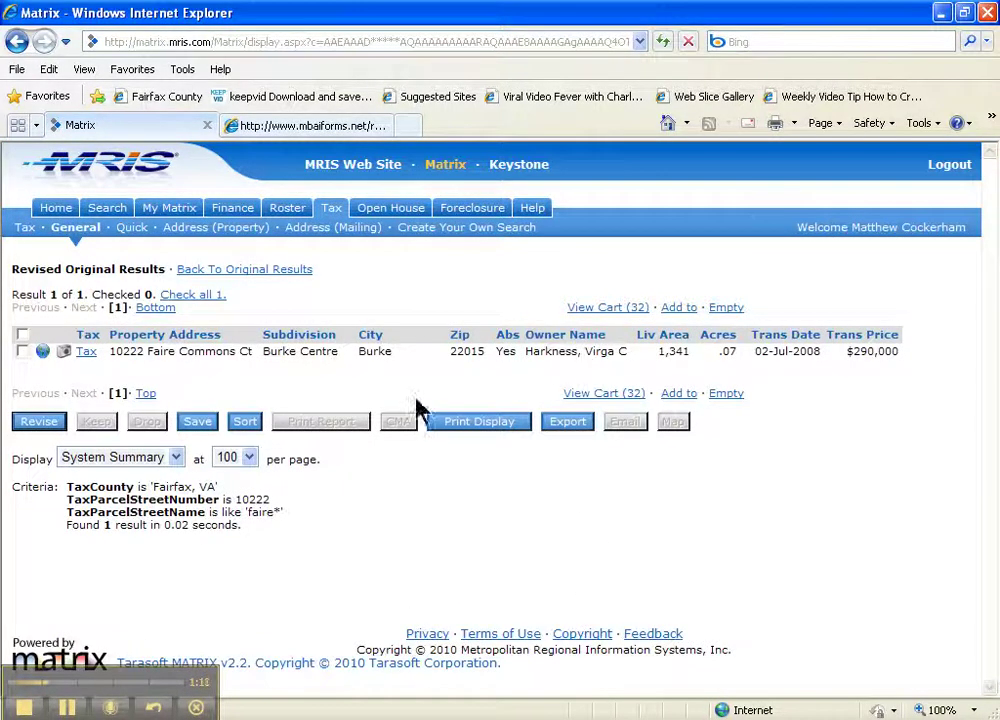
Generate a Tax - Full report in Adobe PDF for the found property and maximize the report window
click(22, 351)
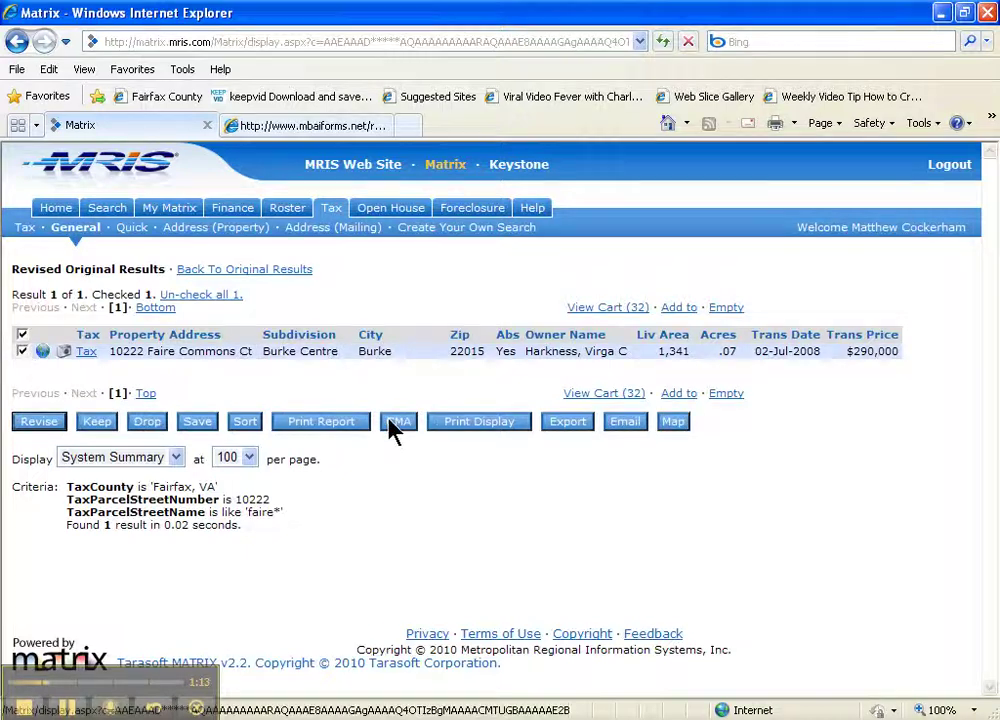
click(345, 428)
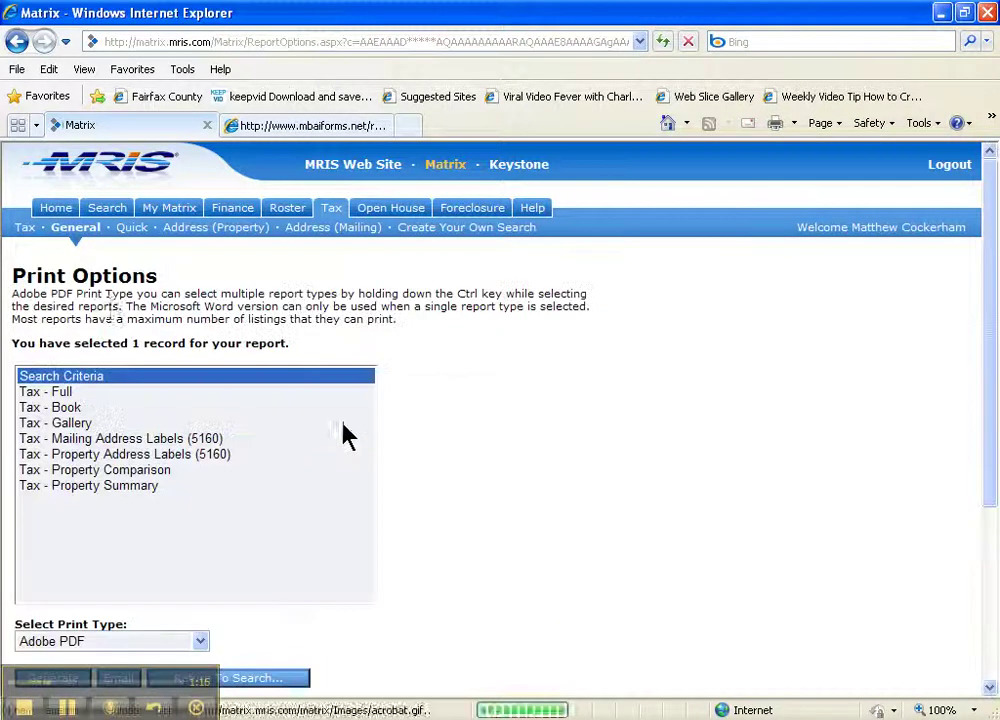
click(70, 393)
scroll(995, 238, down, 2)
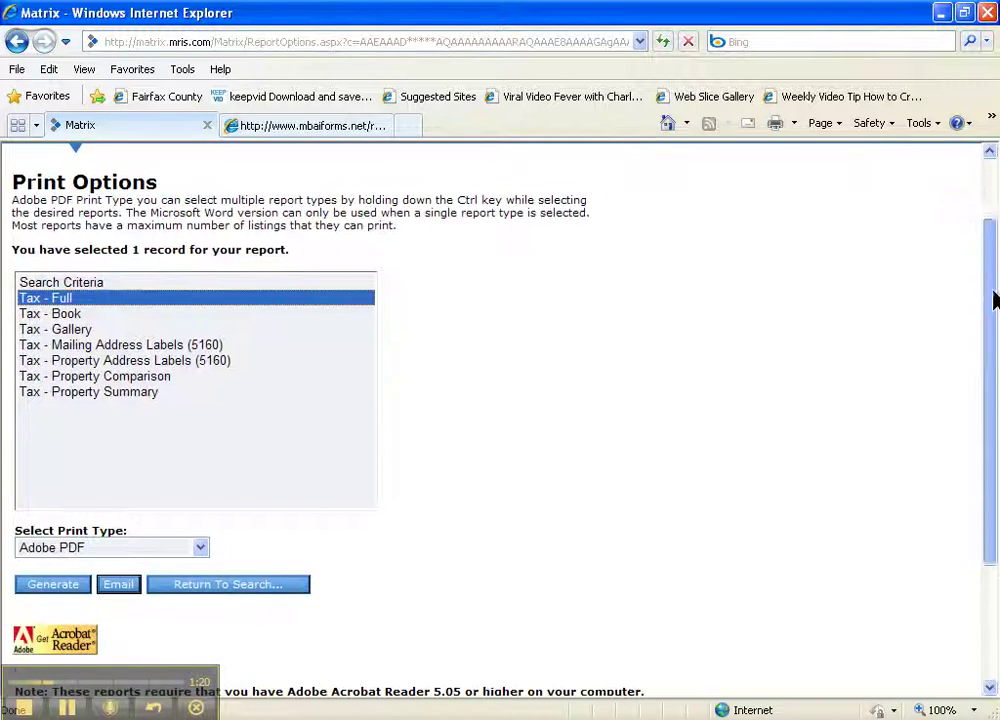
click(55, 585)
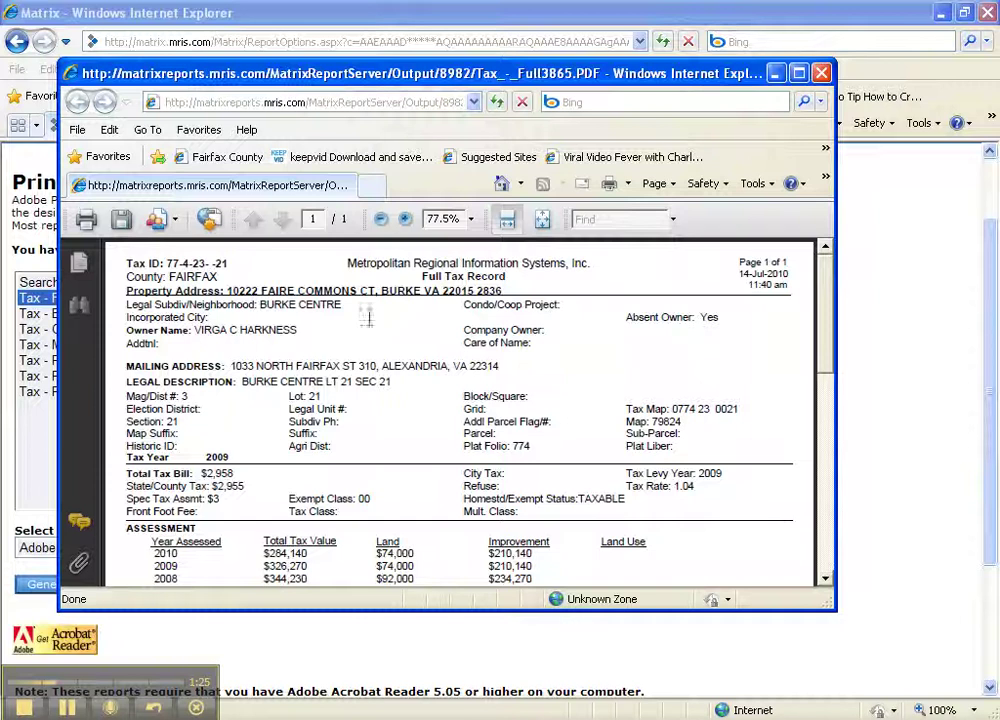
click(799, 74)
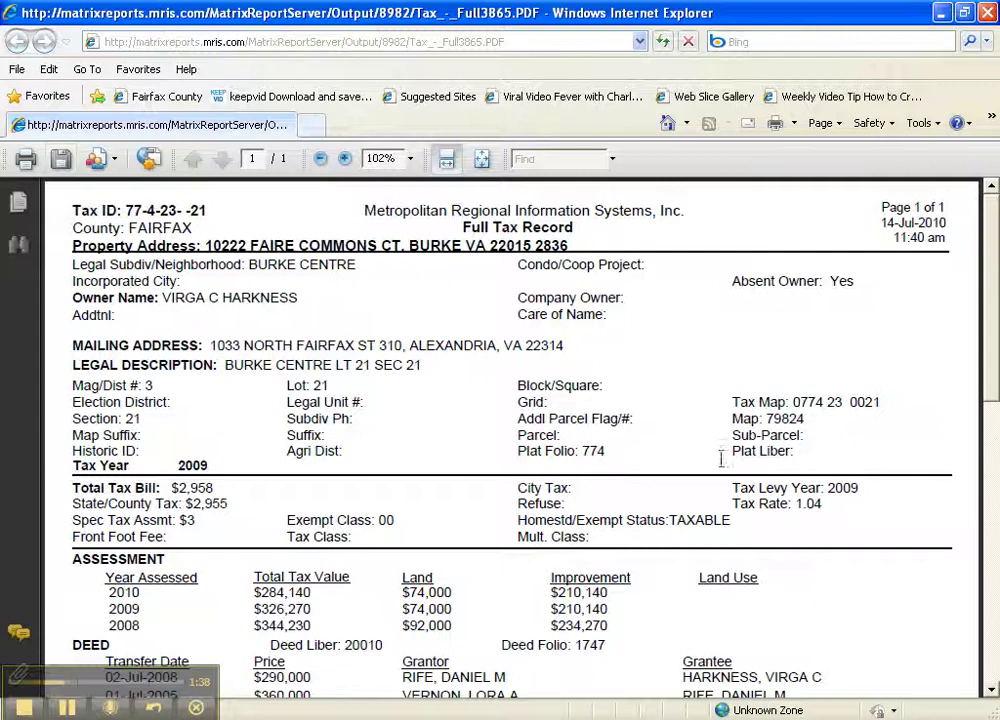
Minimize the tax report, return to Contrax Express and open the Listings document category
click(943, 15)
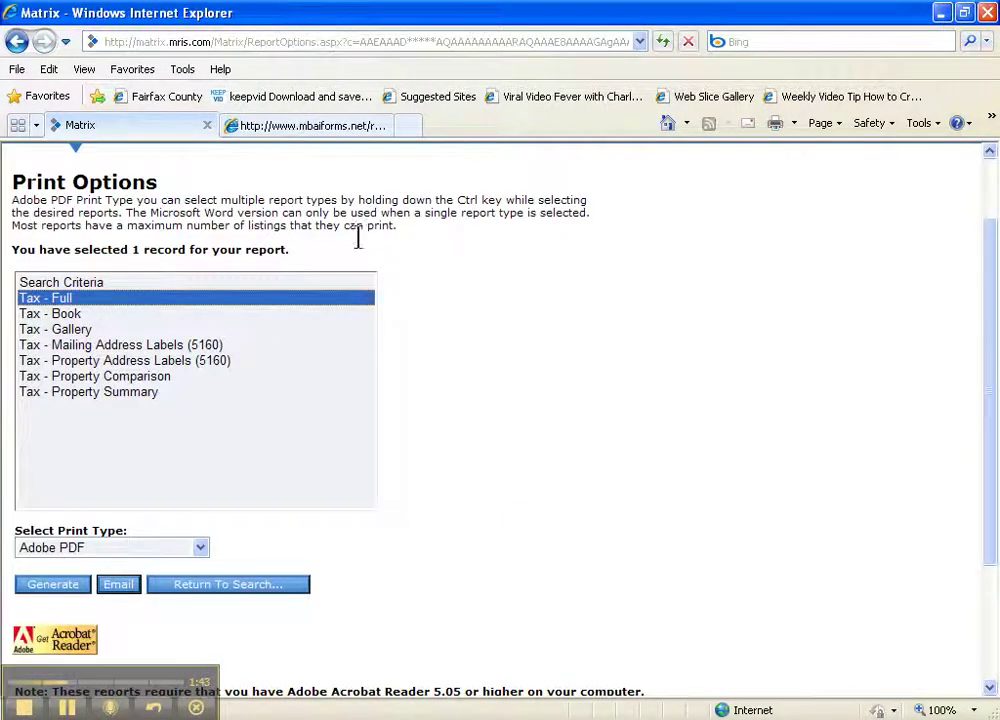
click(323, 128)
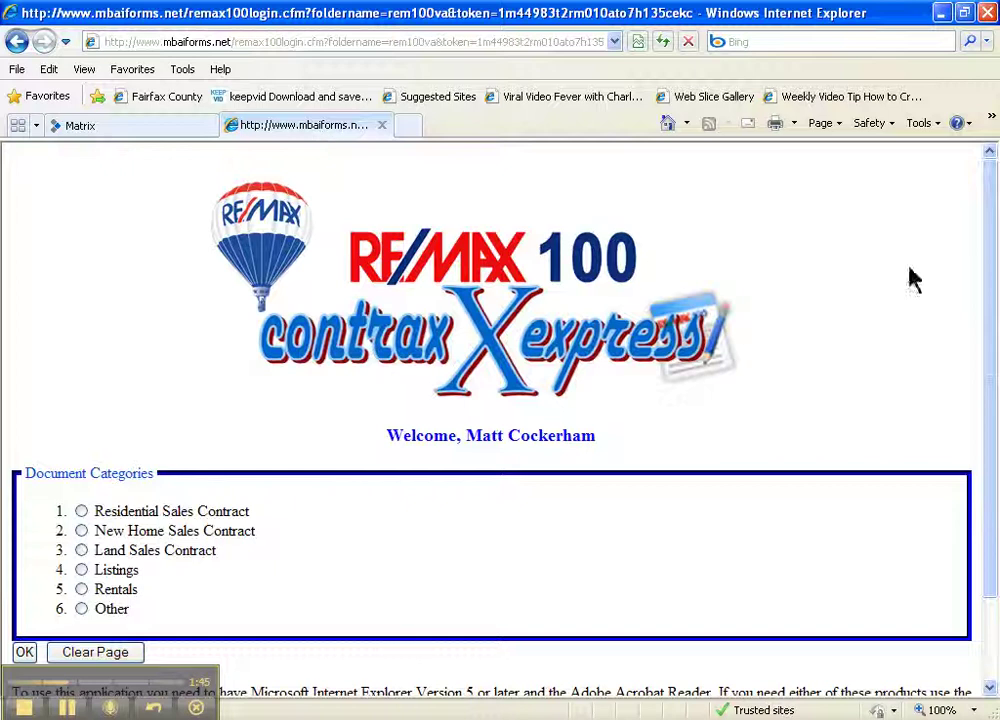
drag(993, 201, 993, 286)
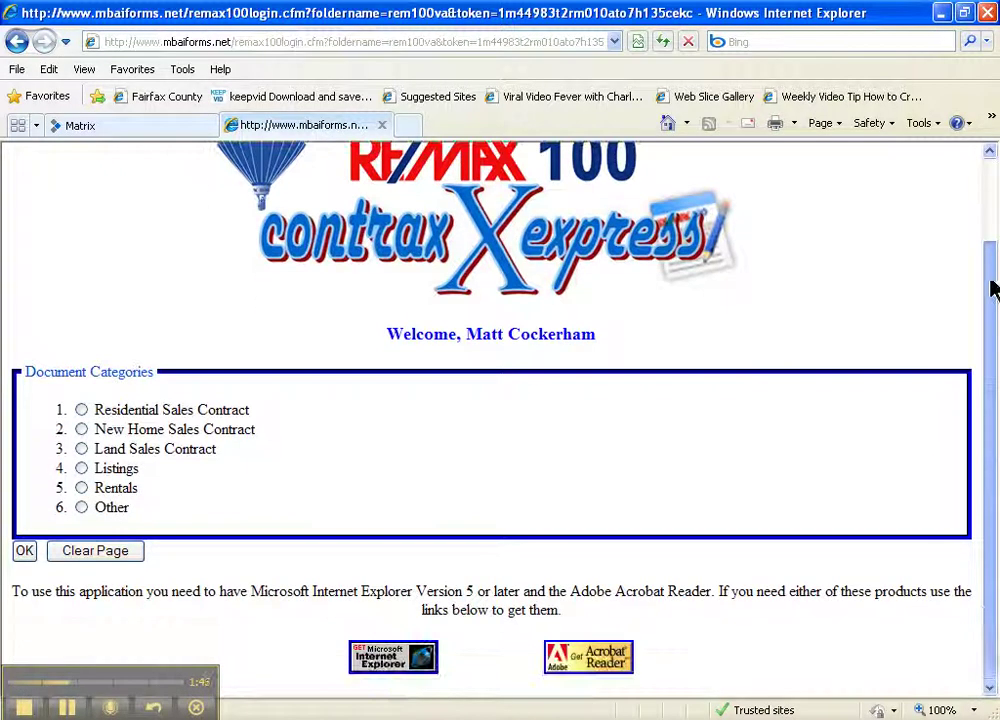
click(82, 471)
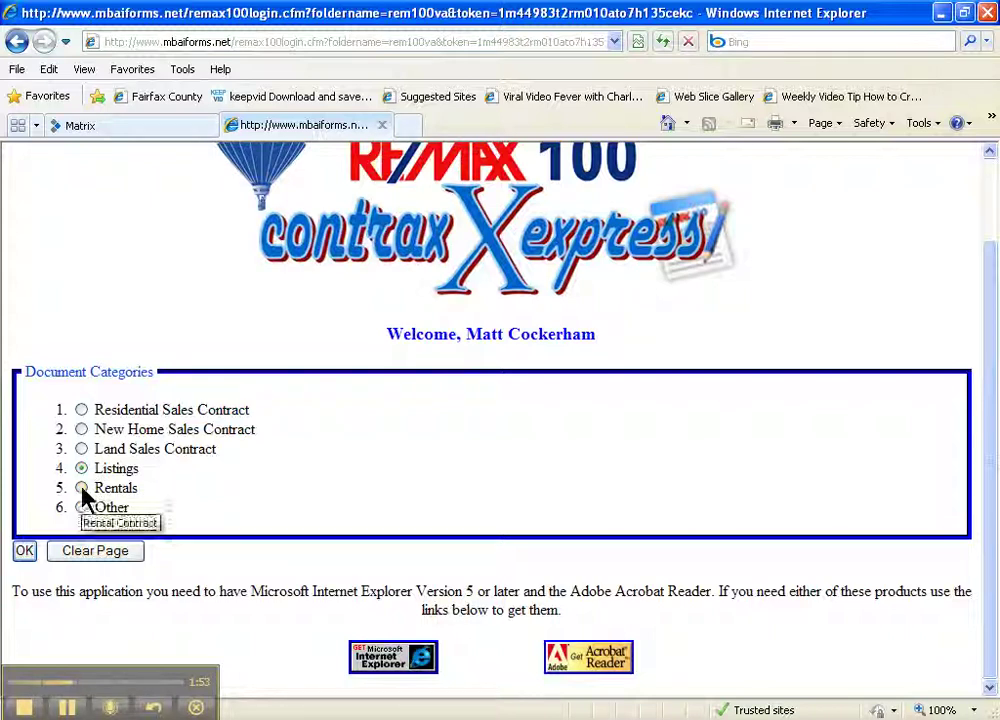
click(24, 551)
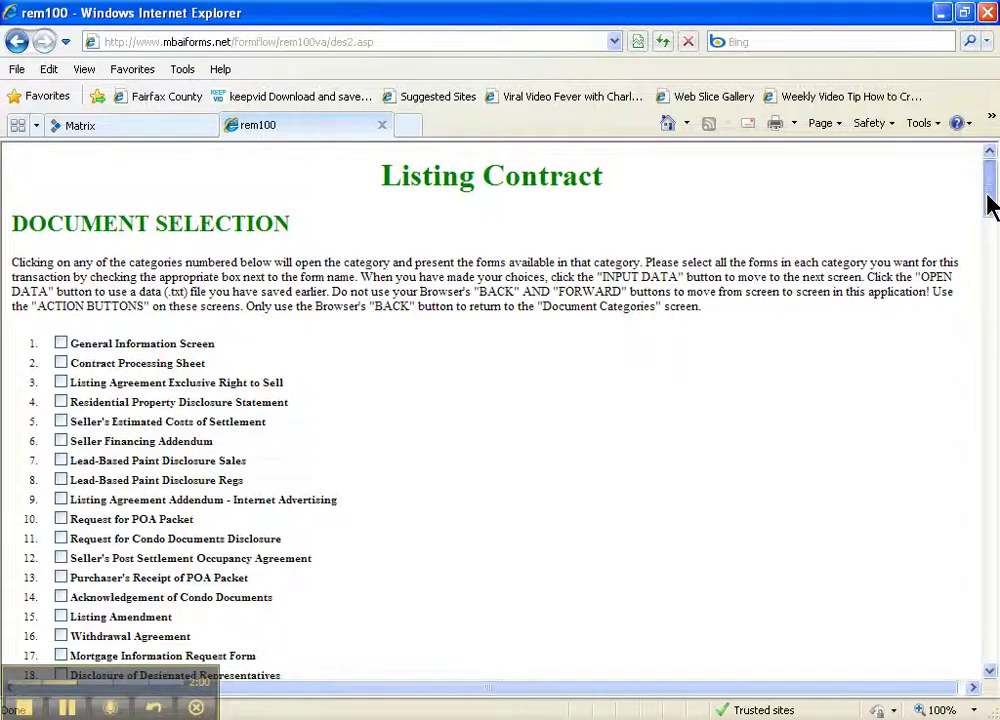
Select the General Information Screen, Contract Processing Sheet, Listing Agreement Exclusive Right to Sell, Residential Property Disclosure Statement and both Lead-Based Paint Disclosure forms
drag(991, 200, 915, 234)
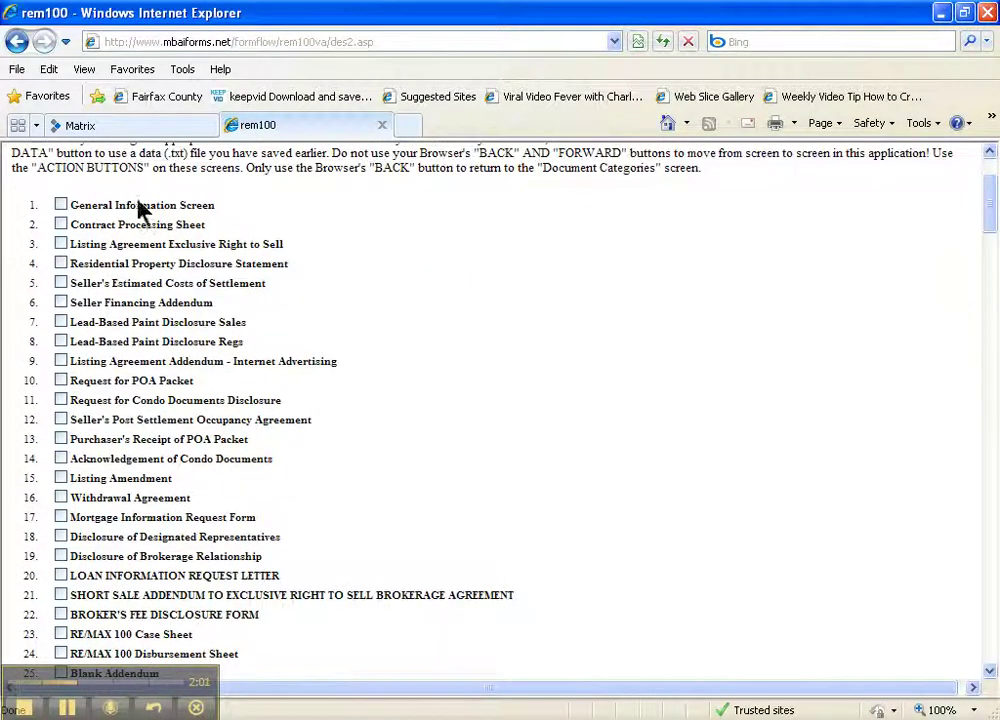
click(61, 205)
click(61, 224)
click(61, 244)
click(61, 263)
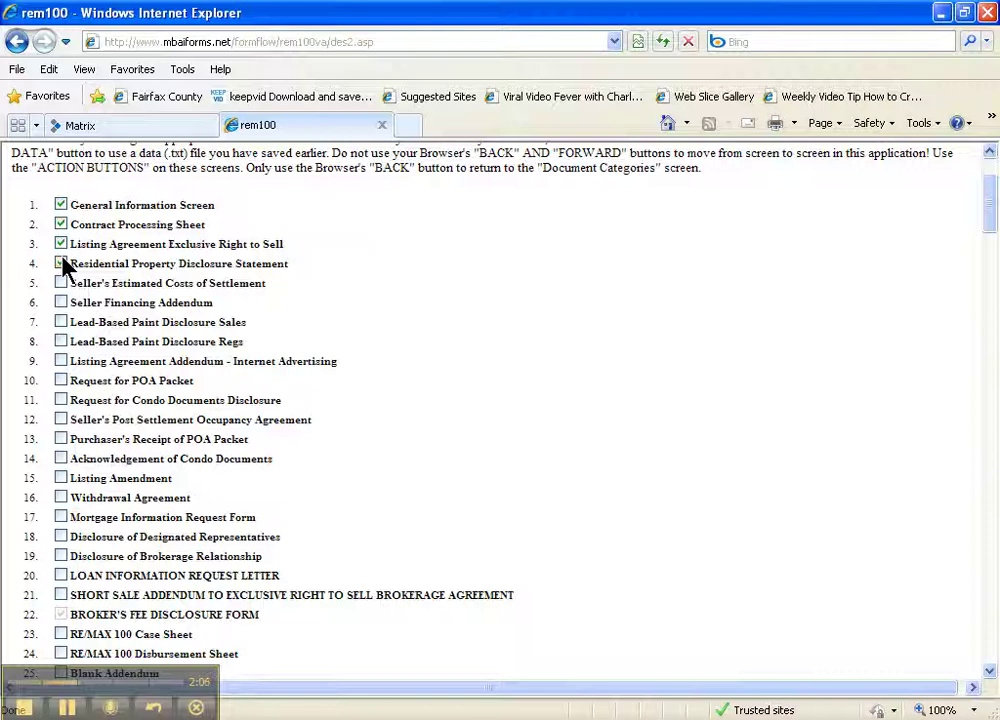
click(61, 322)
click(63, 341)
Check the property's year built in the tax record, and deselect both Lead-Based Paint Disclosure forms in the listing documents
key(alt+Tab)
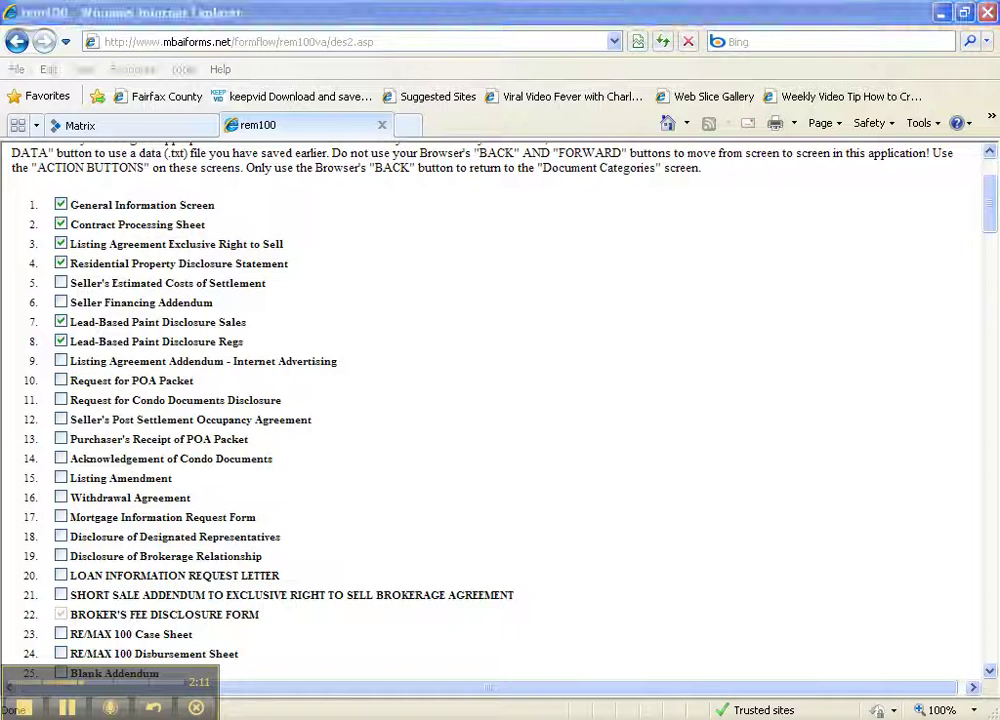
drag(990, 265, 991, 364)
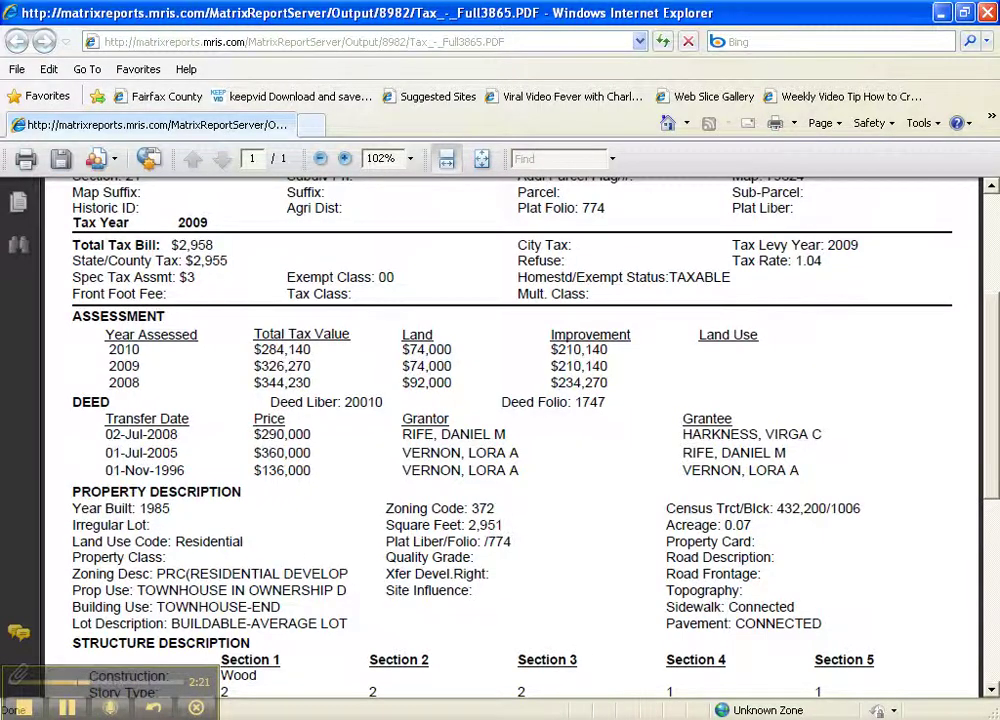
key(alt+Tab)
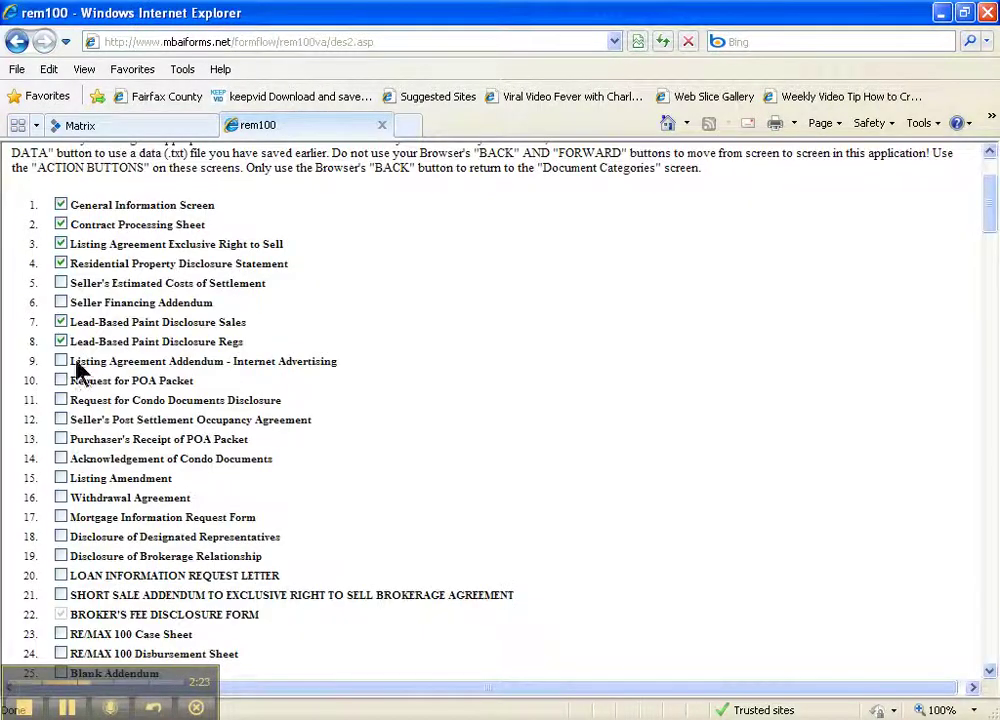
click(61, 323)
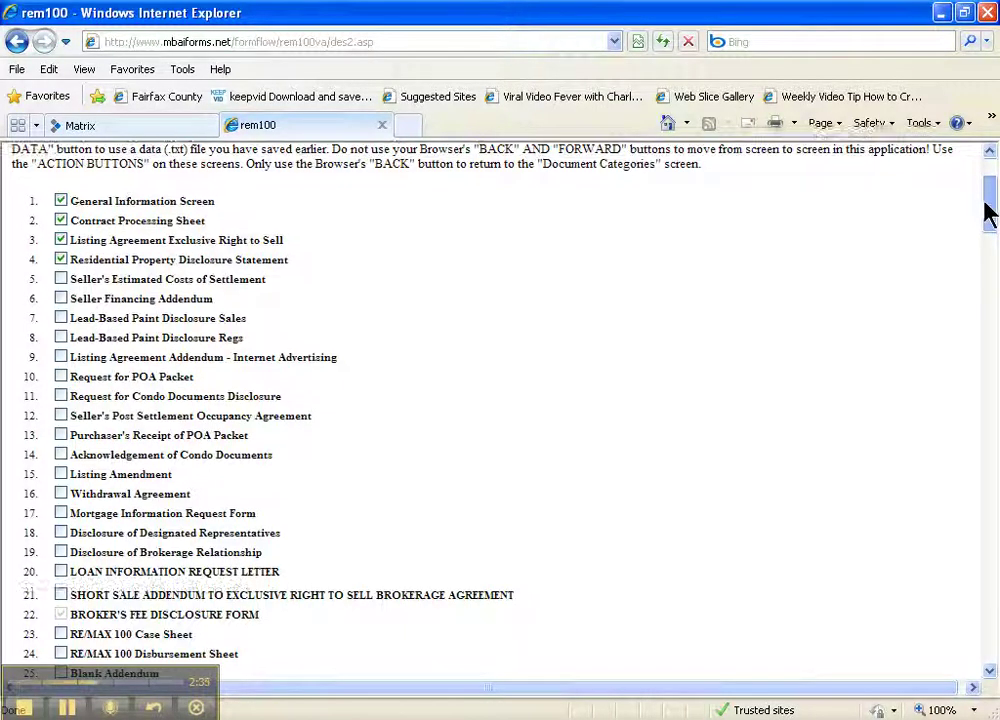
Proceed to data input for the selected documents and open the General Information Screen for editing
drag(990, 205, 985, 250)
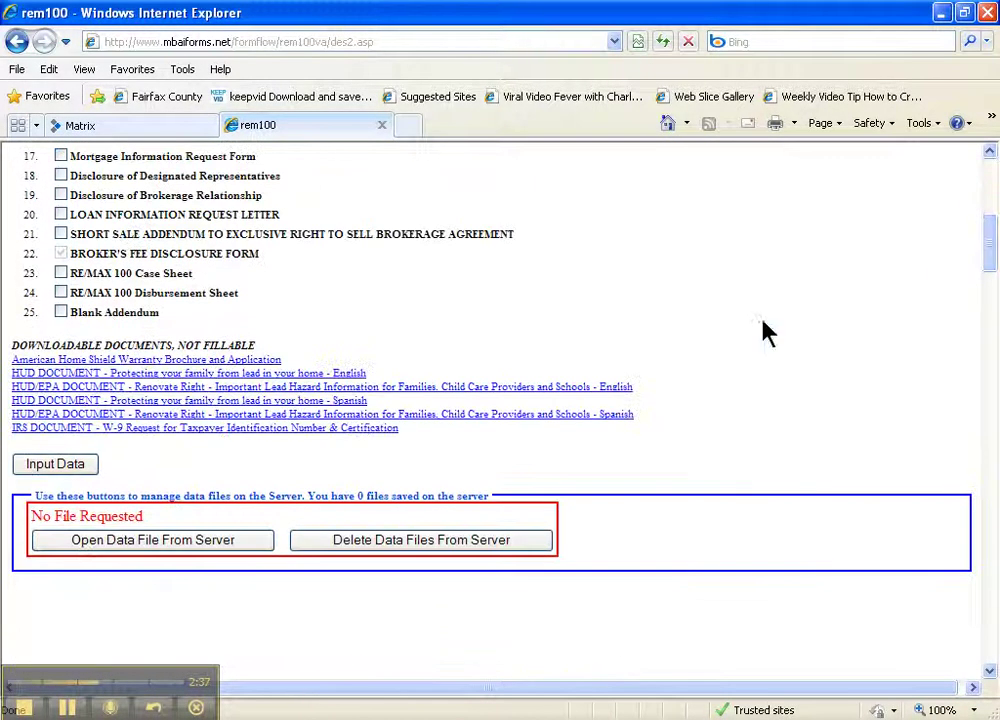
click(55, 466)
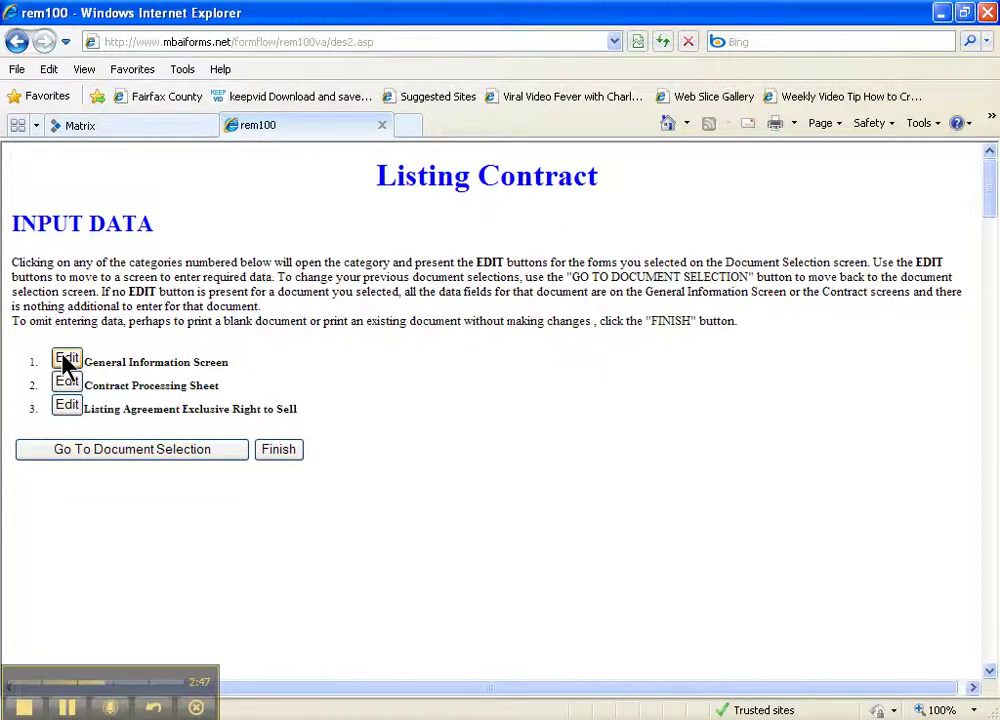
click(66, 360)
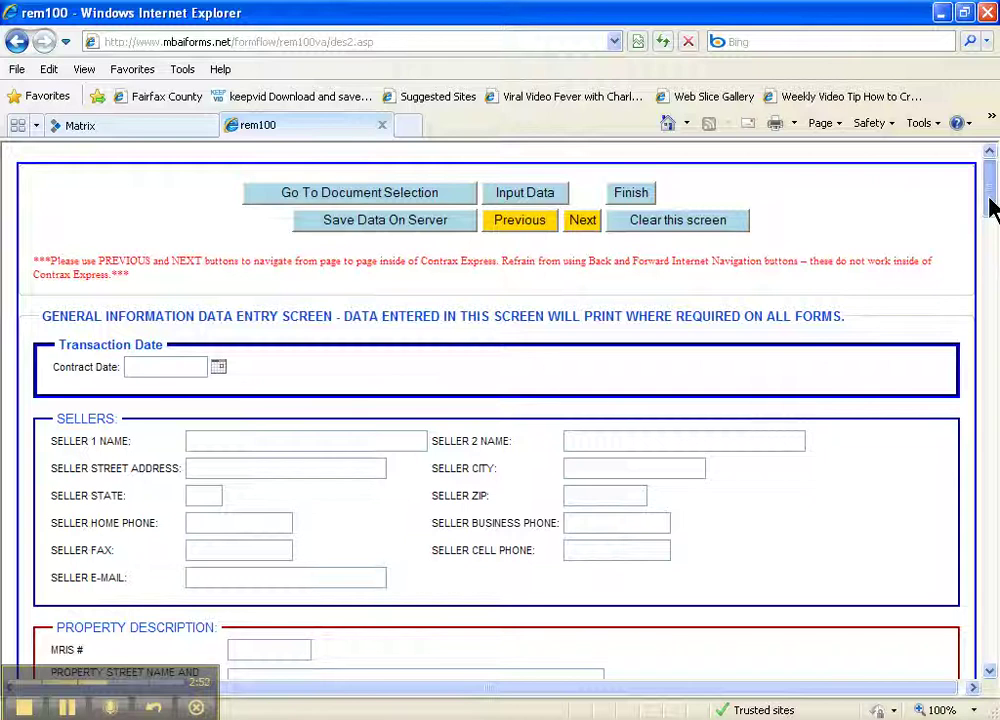
Copy the owner's name from the tax record into the Seller 1 Name field of the General Information Screen
scroll(992, 205, down, 1)
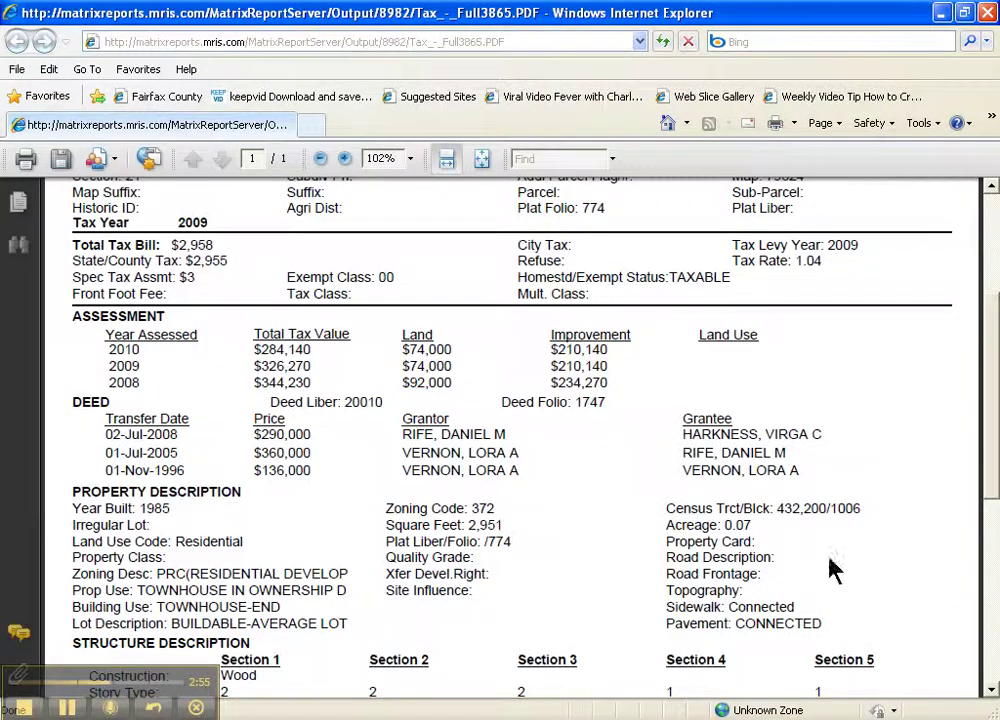
scroll(989, 455, up, 5)
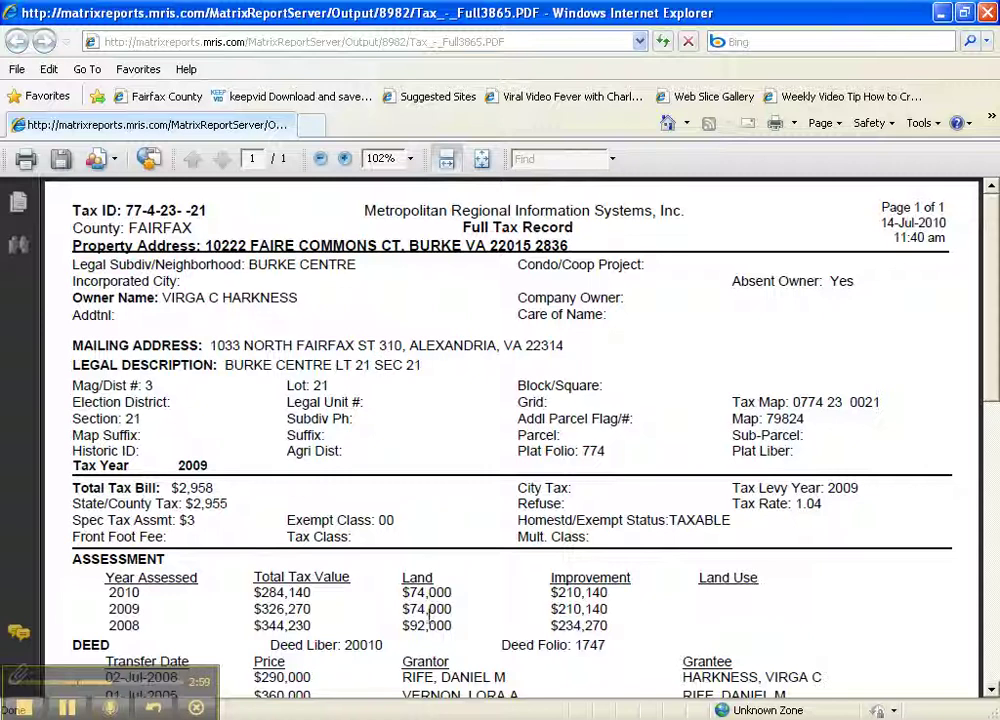
drag(306, 300, 162, 300)
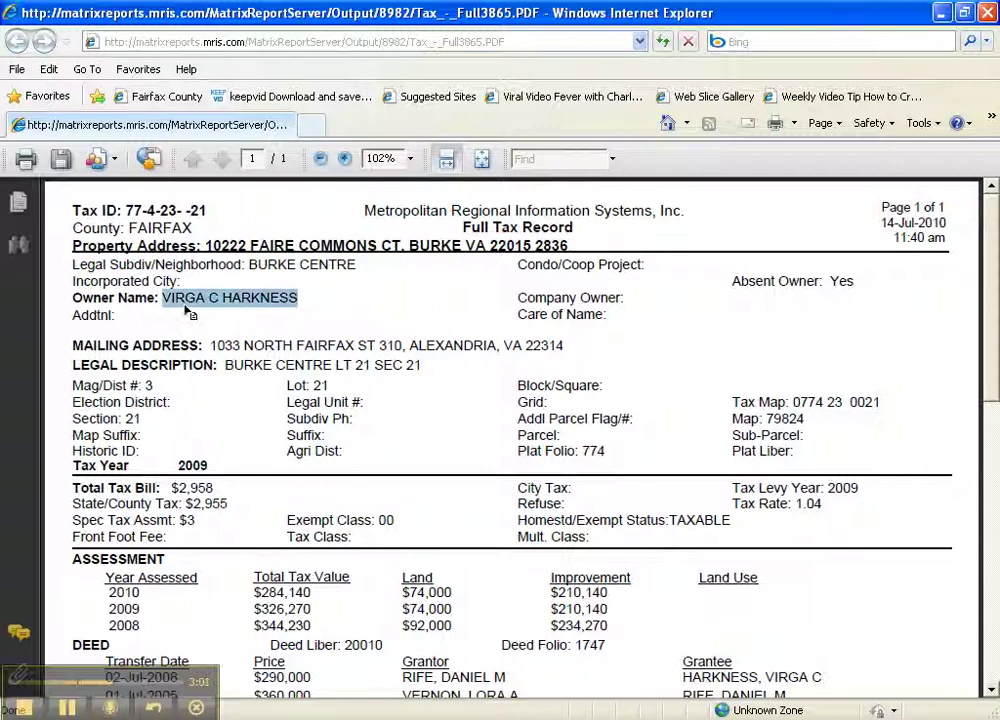
right_click(187, 305)
click(221, 316)
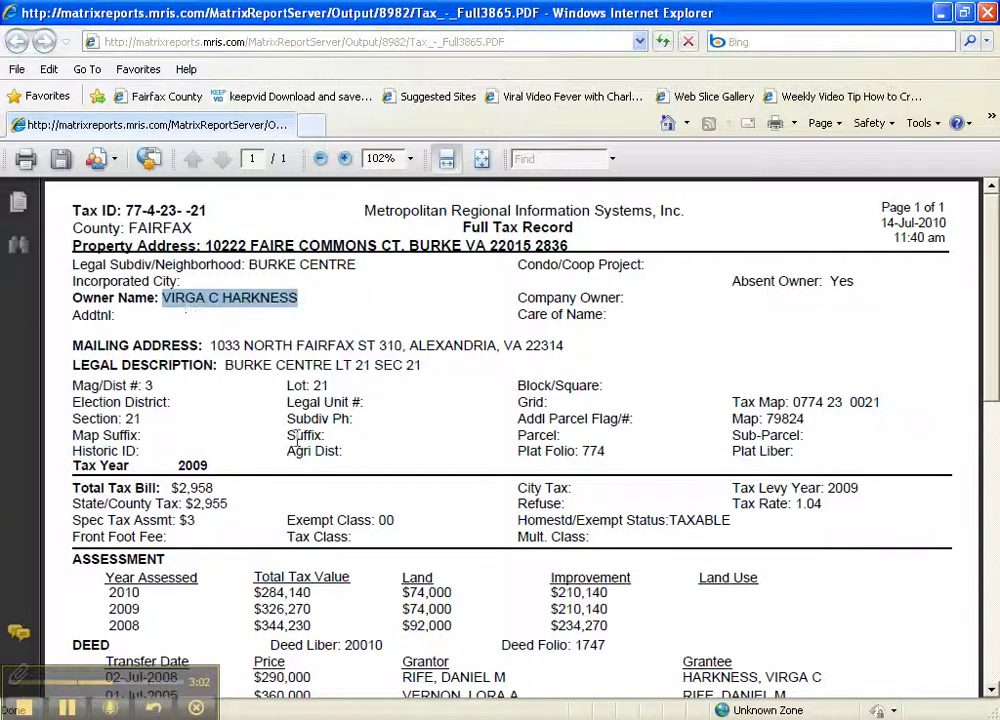
key(alt+Tab)
click(235, 374)
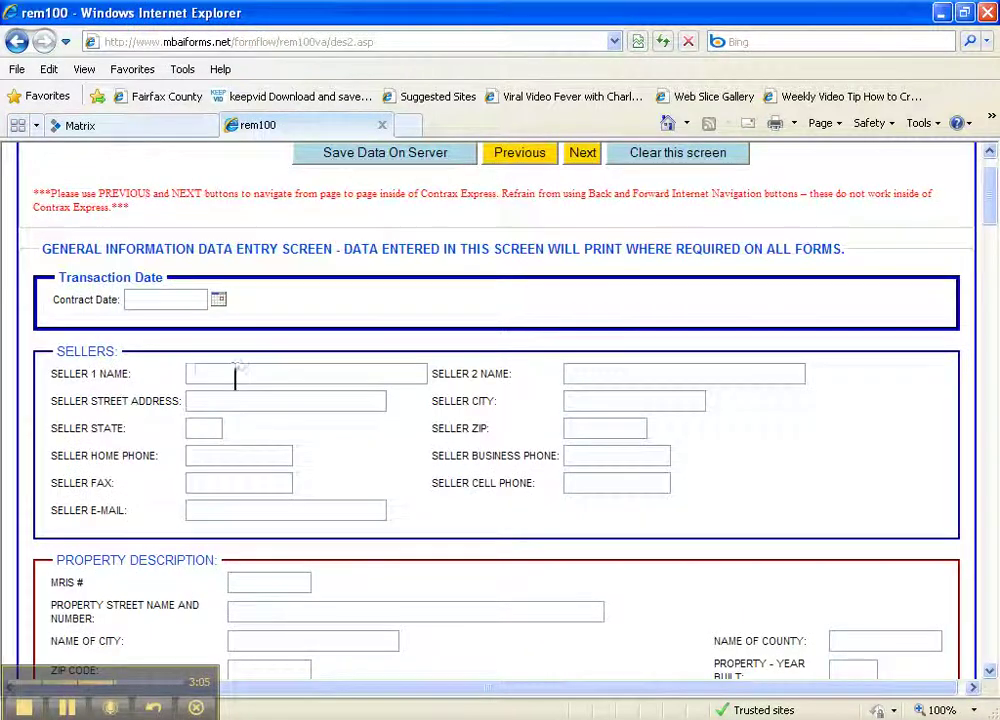
right_click(240, 375)
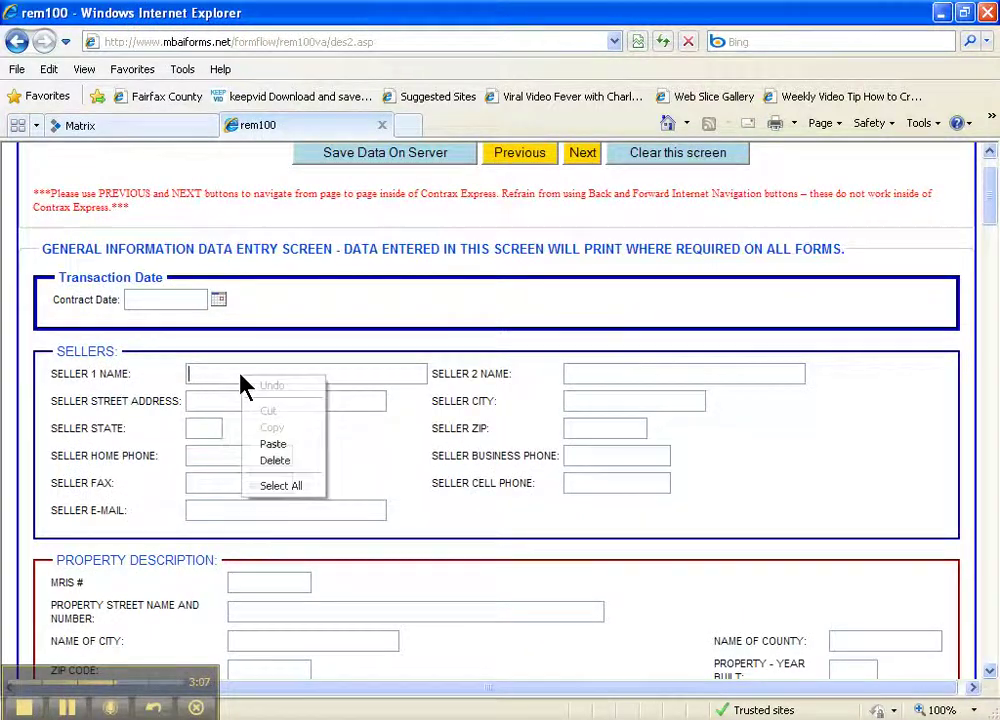
click(272, 443)
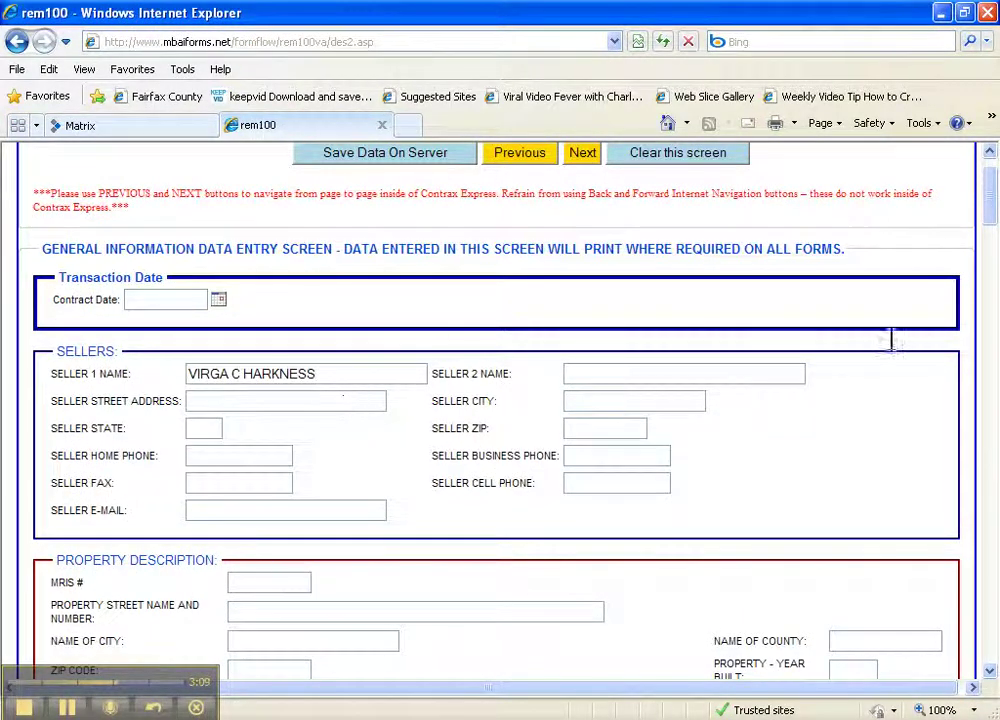
Compare the General Information Screen's Property Description fields with the property details in the full tax record, and return to the form
drag(990, 190, 991, 212)
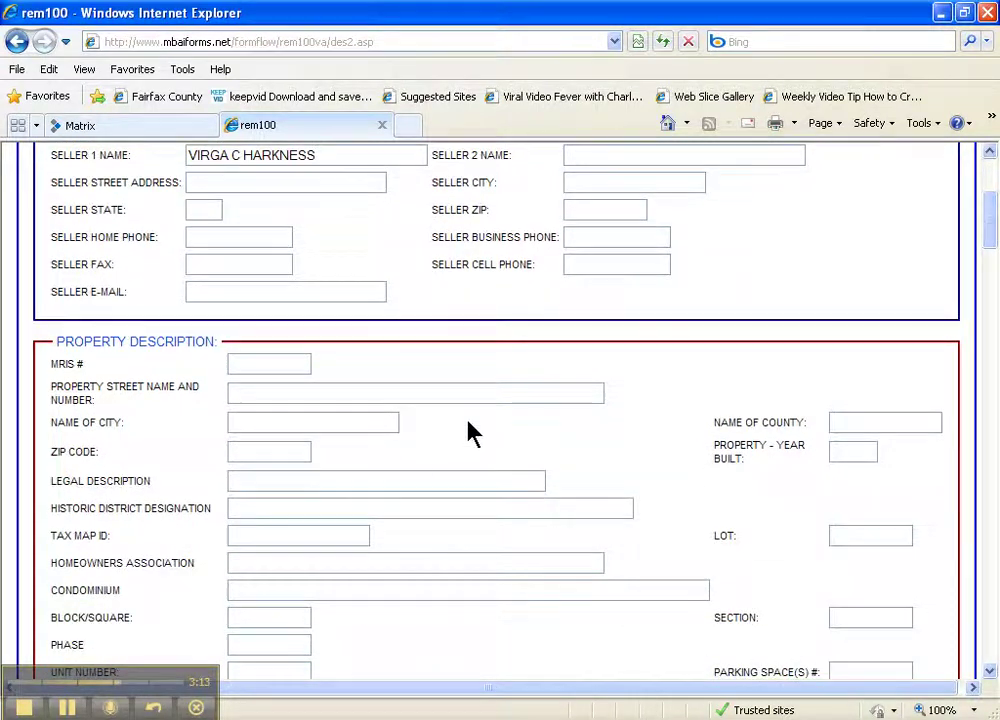
key(alt+Tab)
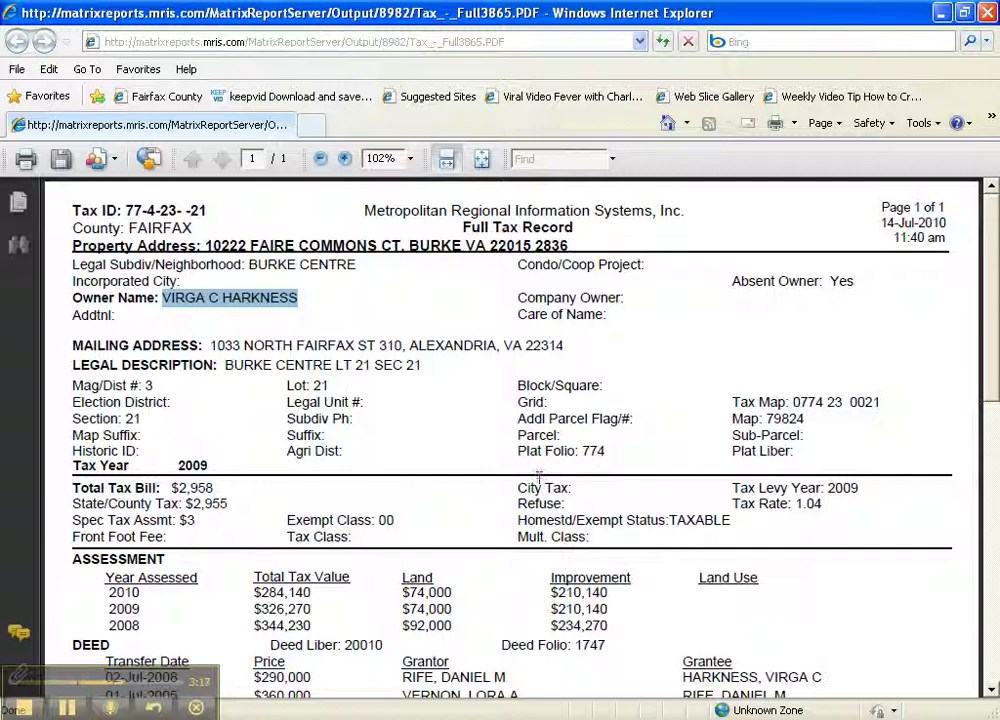
scroll(507, 612, down, 1)
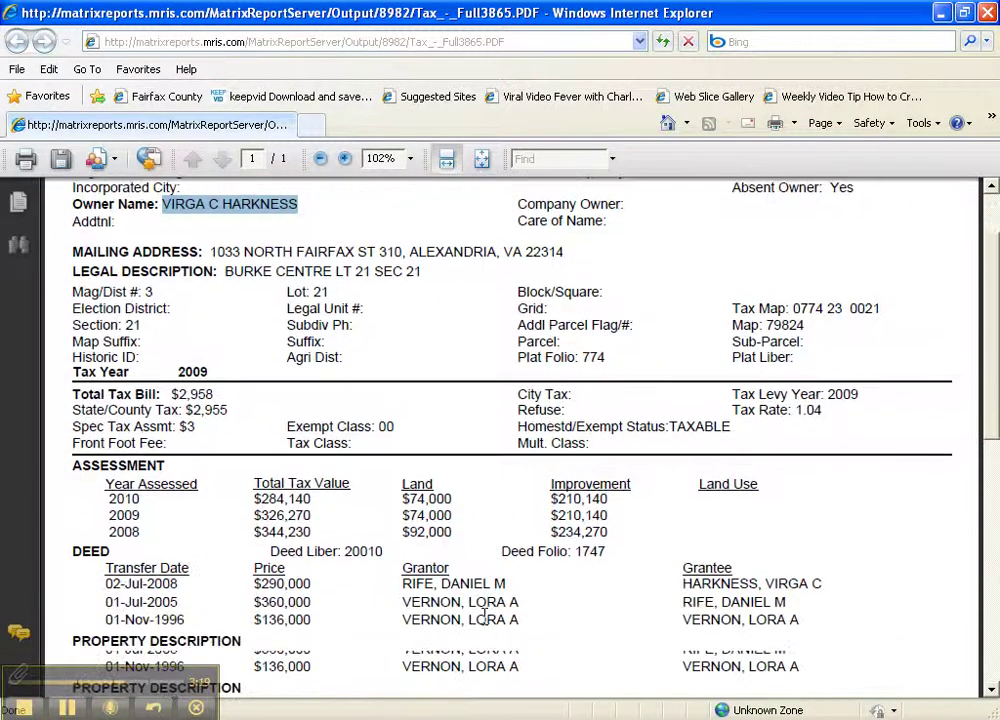
scroll(484, 617, down, 6)
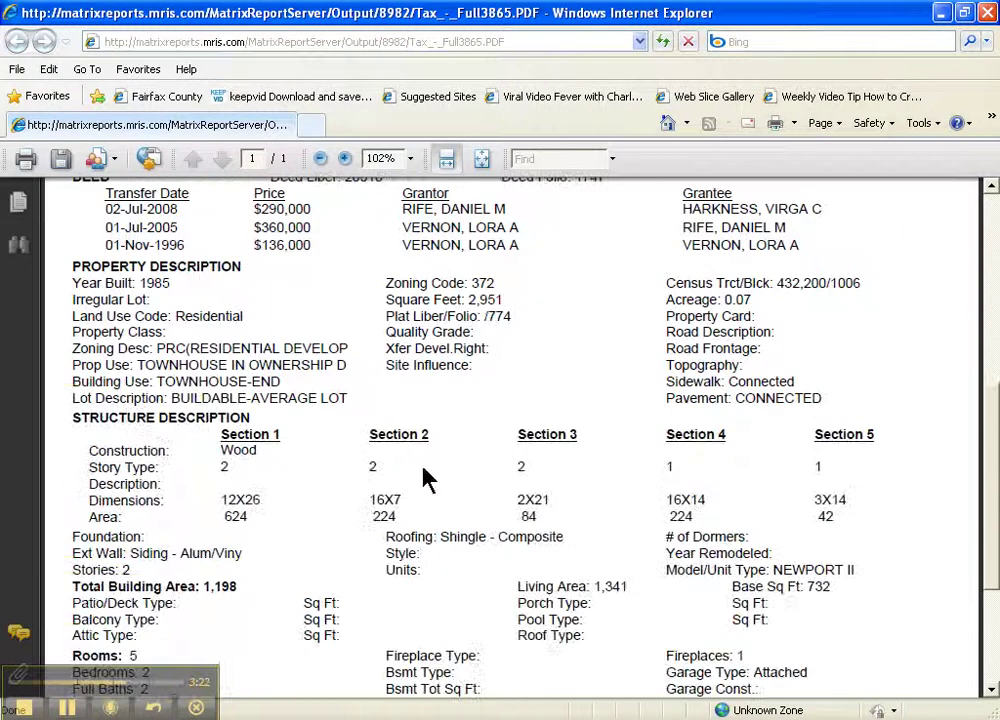
scroll(457, 430, up, 2)
scroll(779, 225, up, 6)
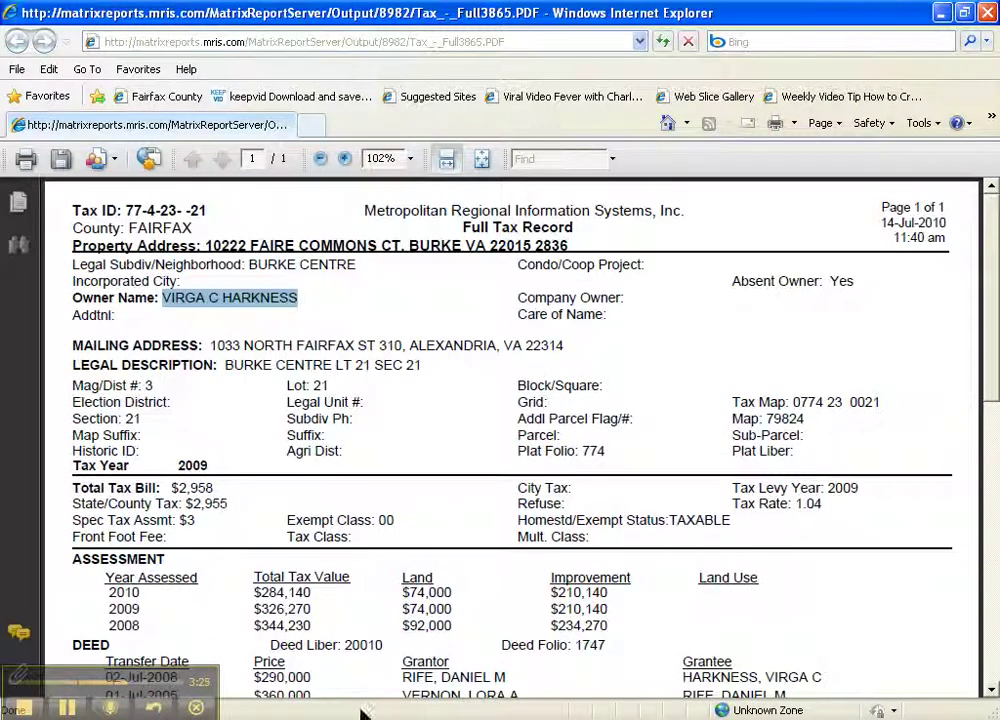
click(420, 705)
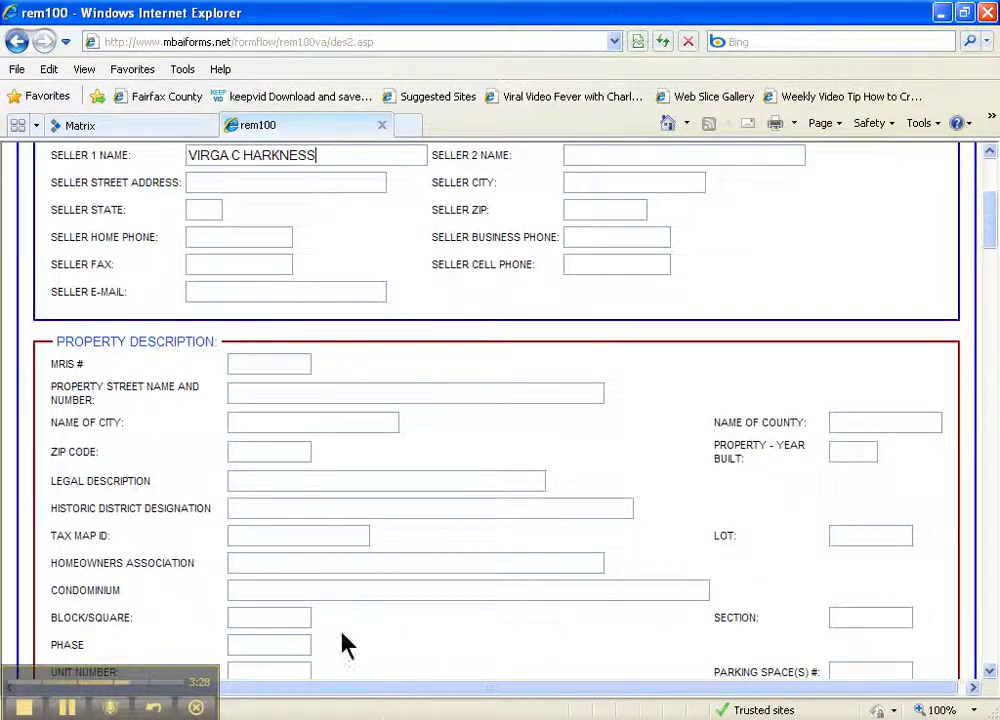
Advance past the General Information Screen and the Contract Processing Sheet to the Listing Agreement Exclusive Right to Sell
drag(989, 223, 993, 331)
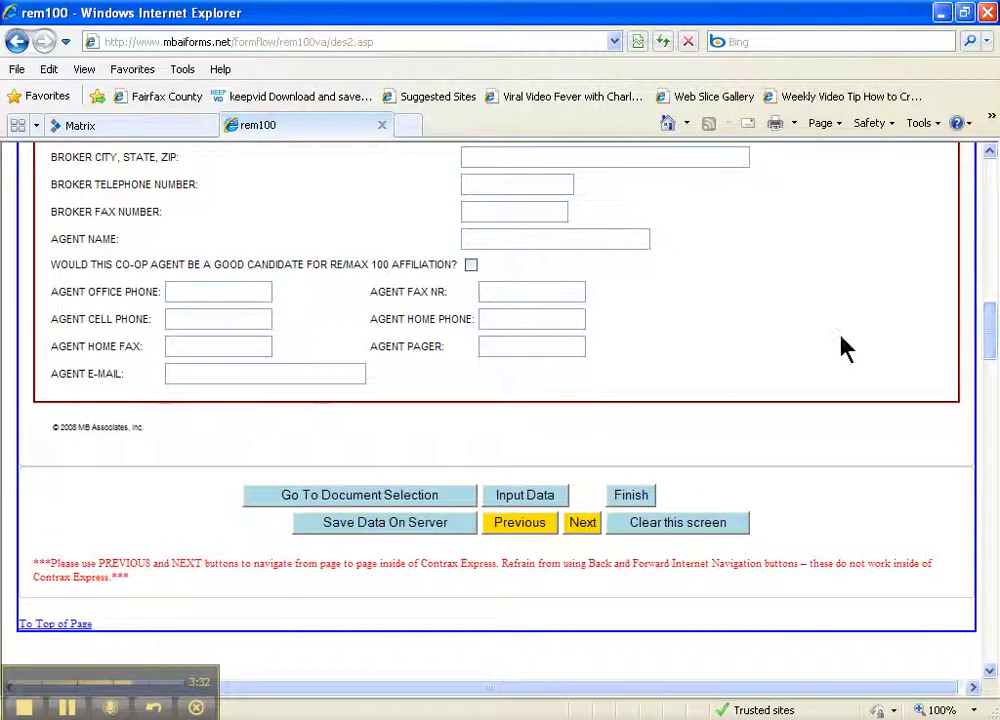
click(586, 528)
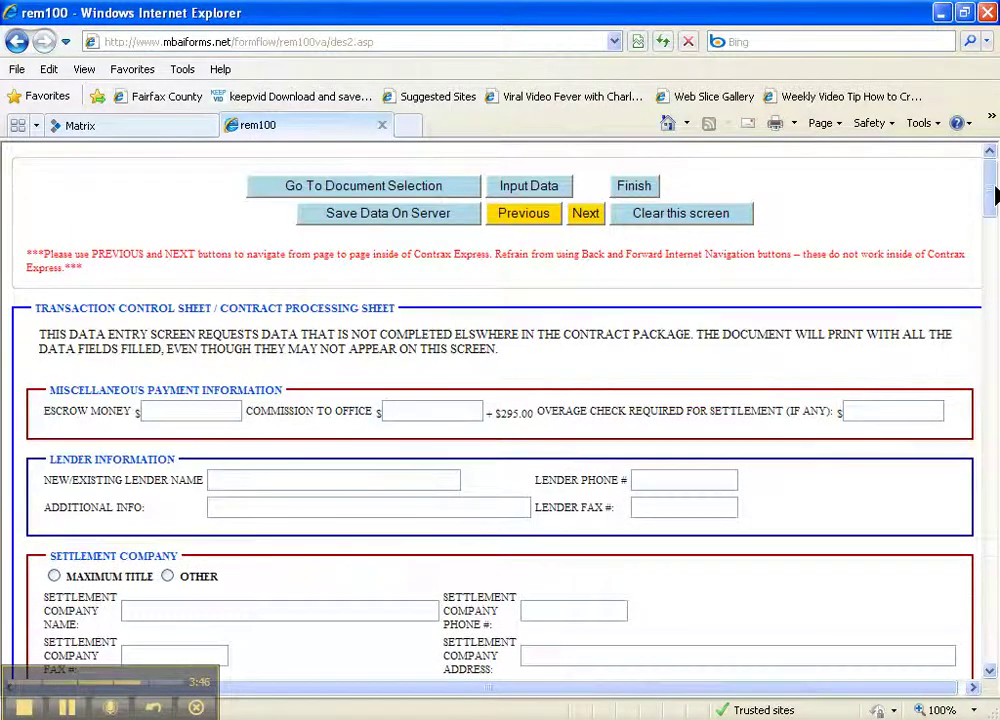
drag(990, 195, 993, 305)
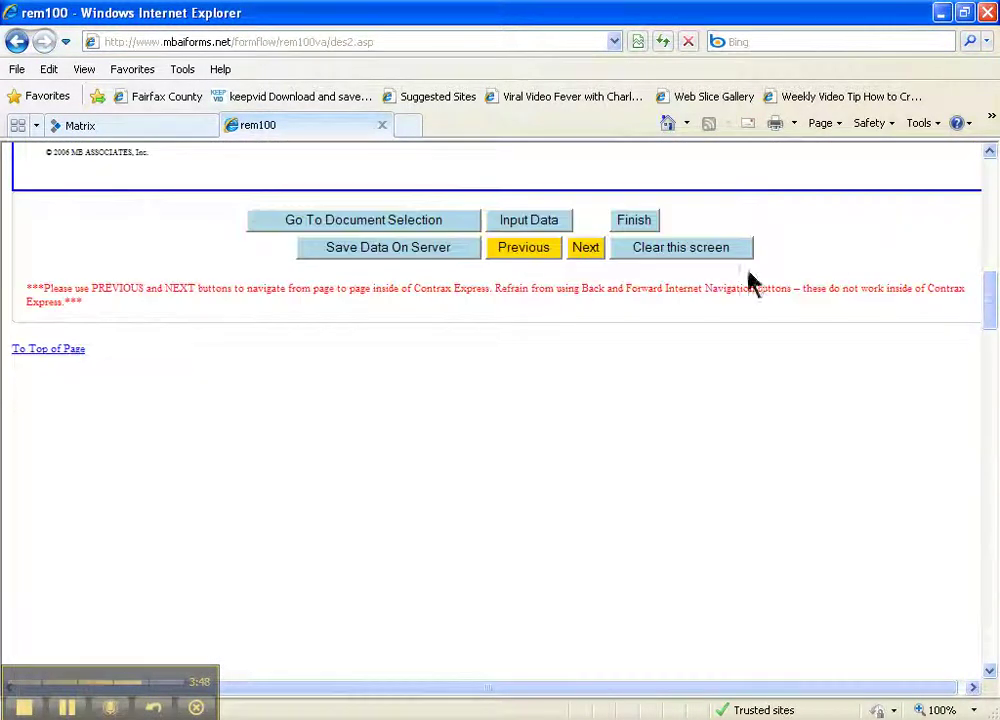
click(587, 248)
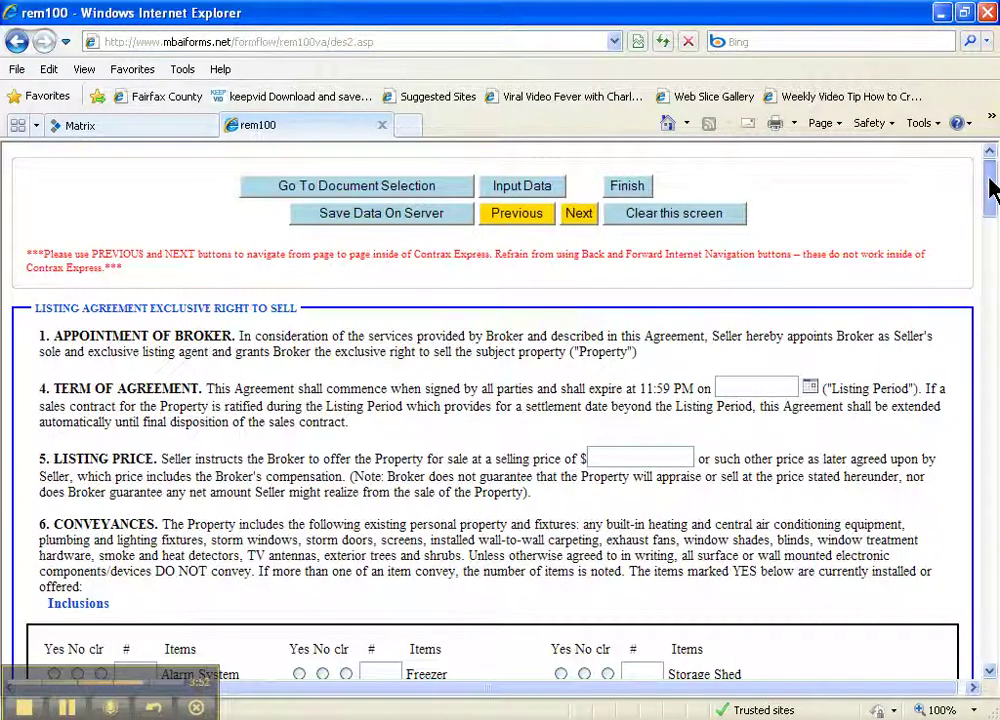
Review the Listing Agreement from the term, price and conveyances through broker compensation and additional terms, and continue to the following document
drag(991, 194, 991, 205)
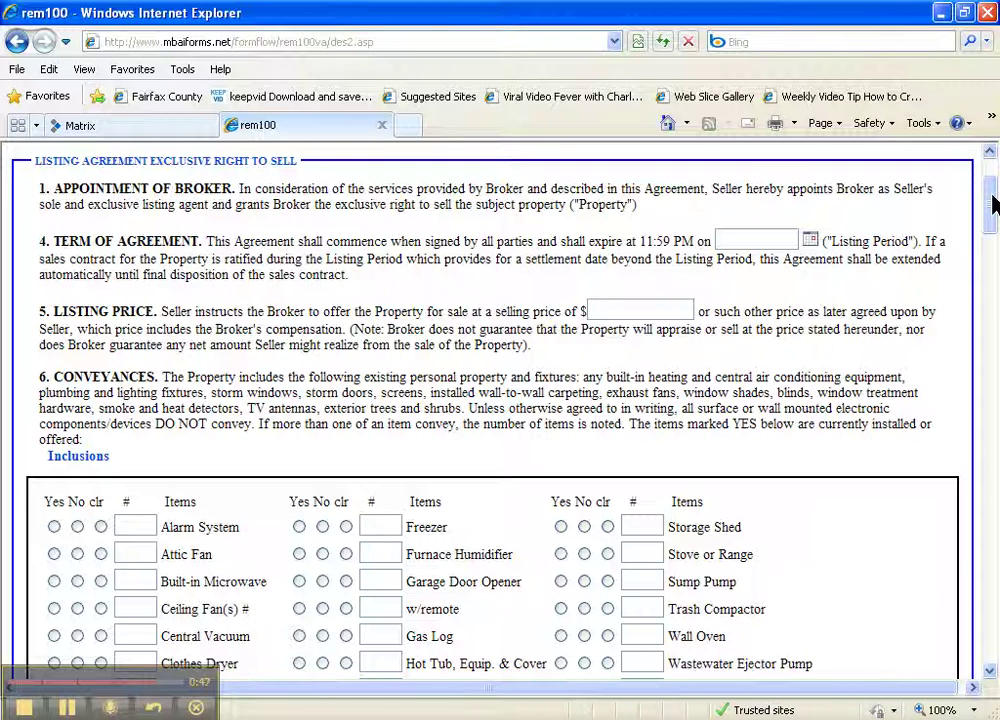
scroll(995, 203, up, 1)
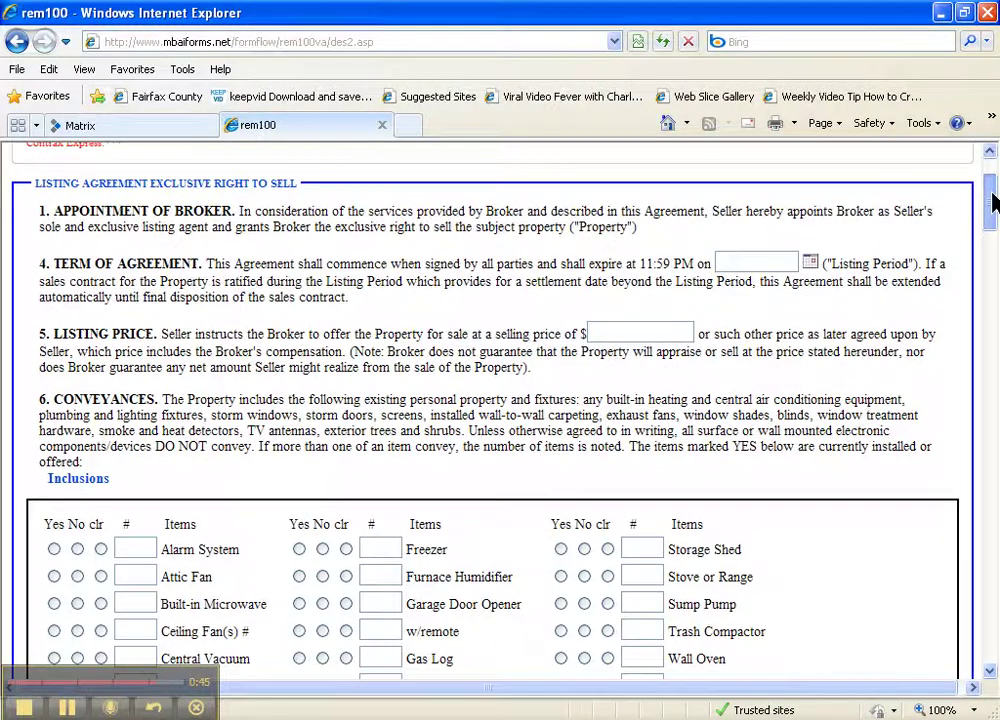
drag(995, 203, 995, 397)
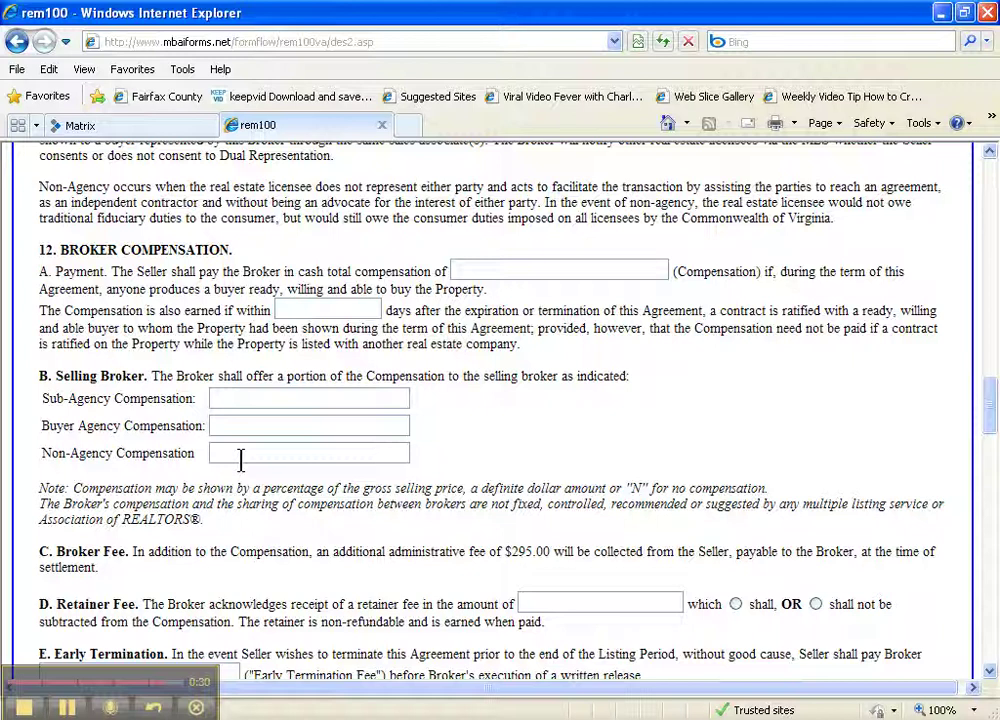
drag(993, 397, 995, 630)
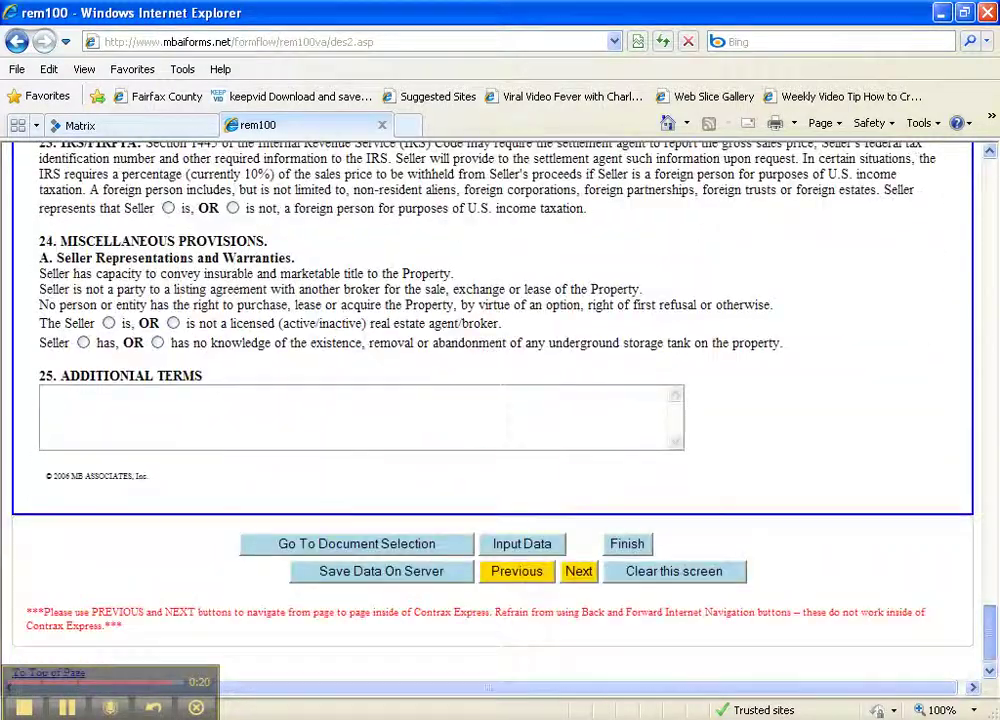
click(578, 572)
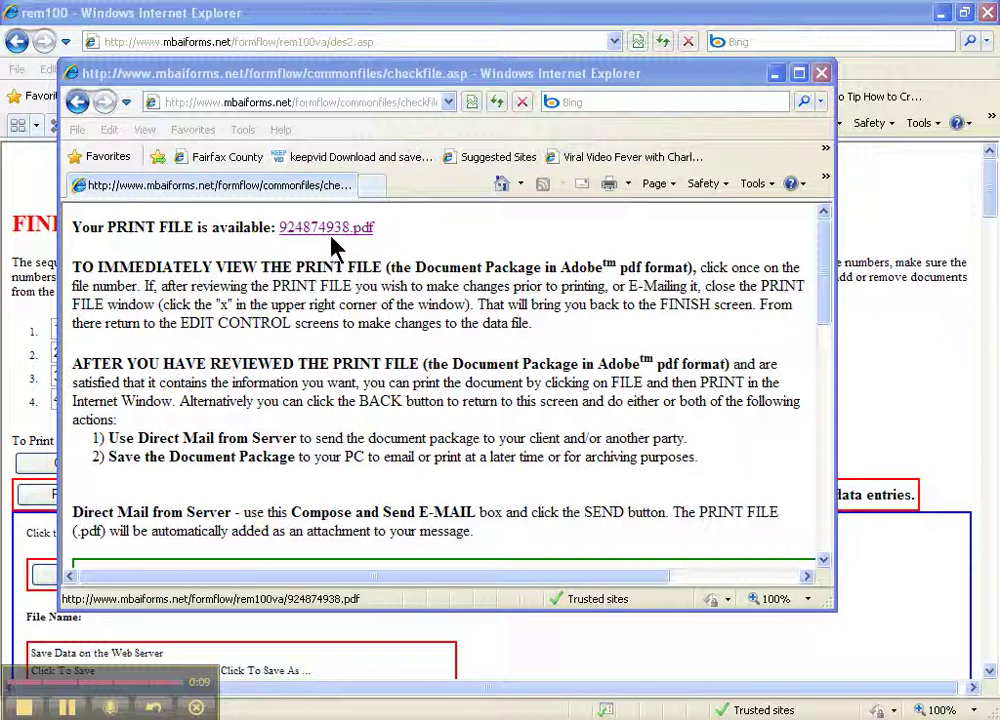
Open the document package's PDF print file for viewing
click(331, 230)
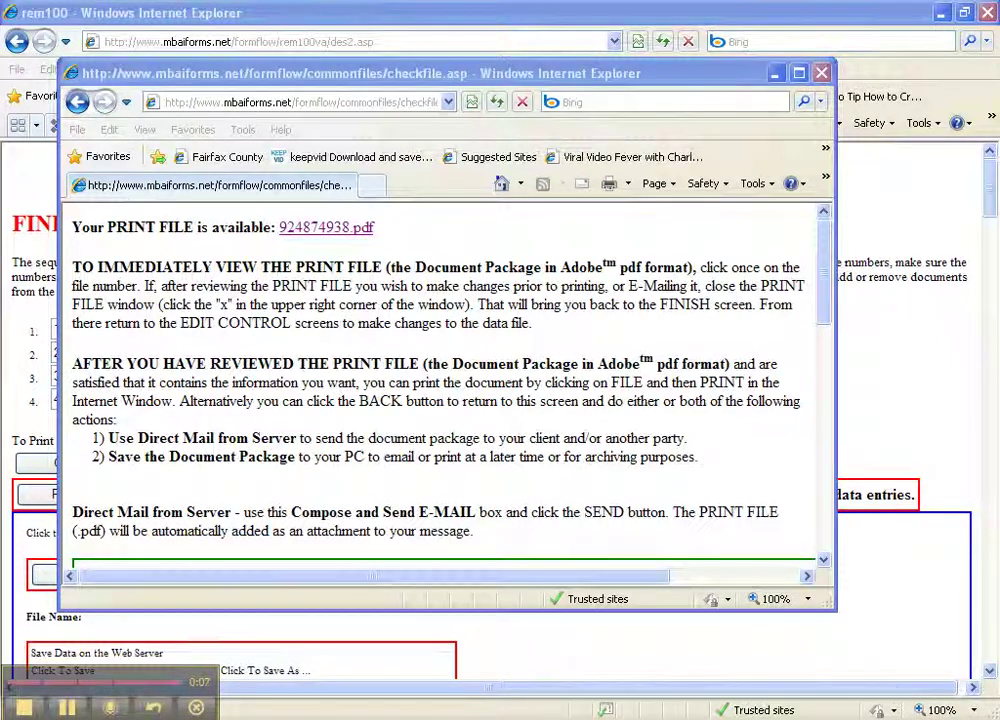